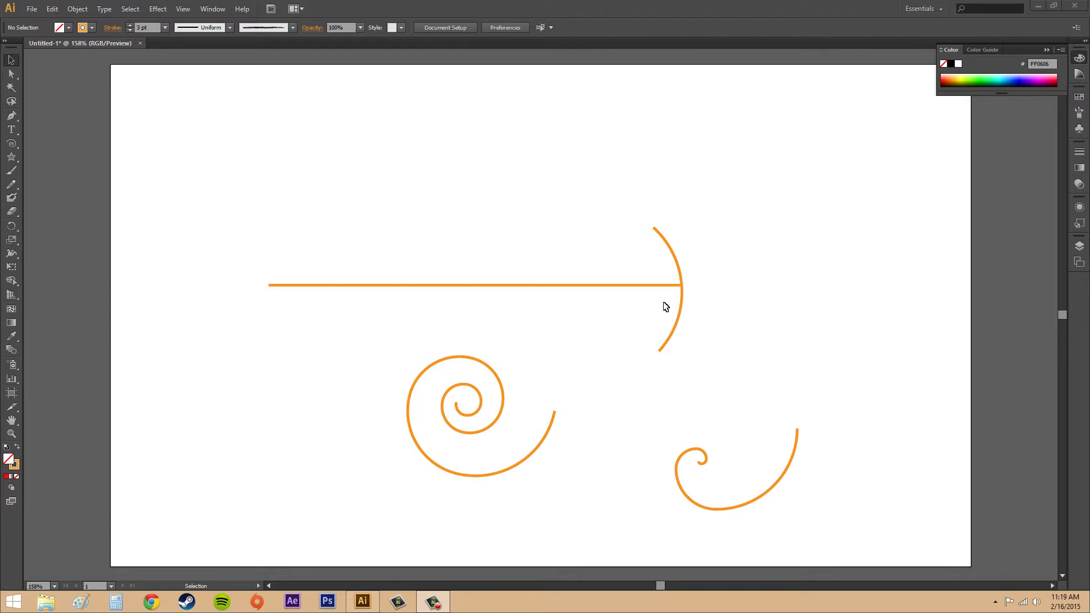
Step: Open the Spiral Tool flyout listing the Line Segment, Arc, Spiral and Grid tools
{"action": "left_click", "coordinate": [11, 143]}
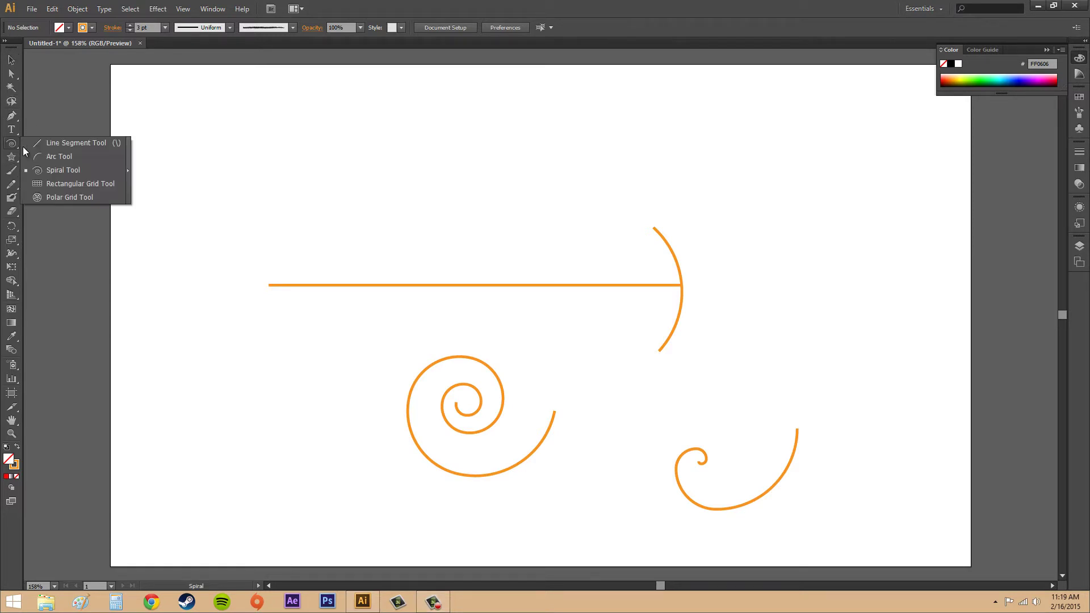
Step: Pick the Arc Tool from the line tools flyout
{"action": "left_click", "coordinate": [63, 158]}
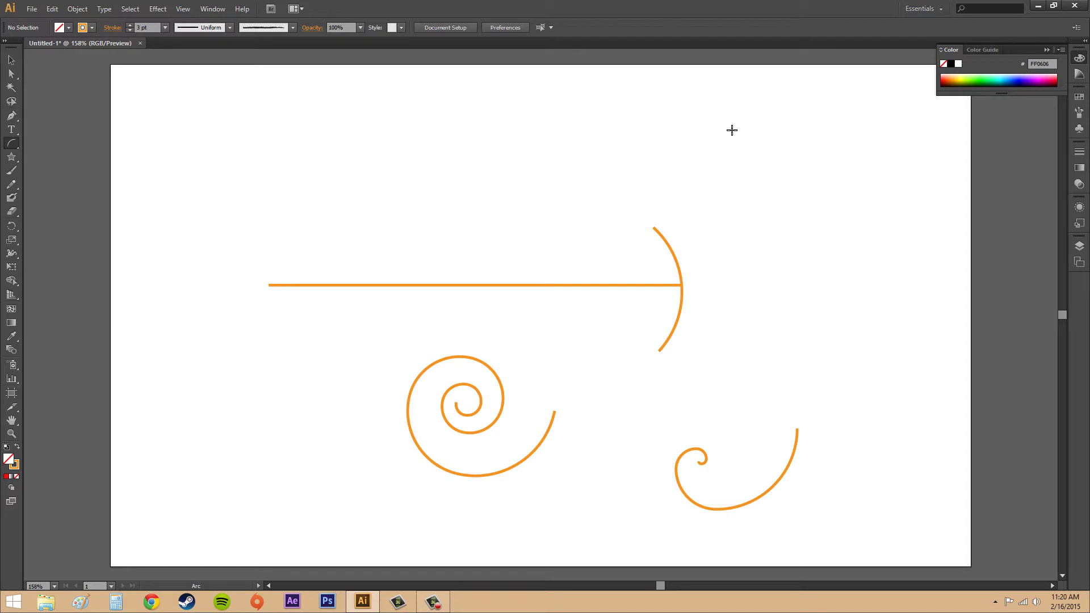
Step: Drag out three arcs along the top of the artboard, at right, centre and left
{"action": "left_click_drag", "start_coordinate": [732, 130], "coordinate": [825, 209]}
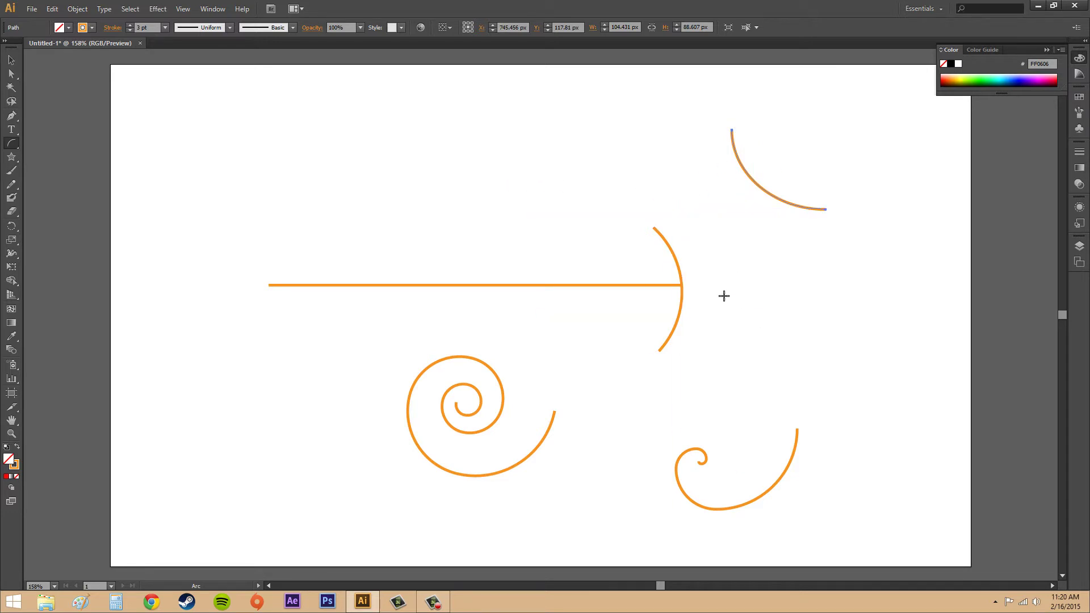
{"action": "left_click_drag", "start_coordinate": [527, 141], "coordinate": [576, 218]}
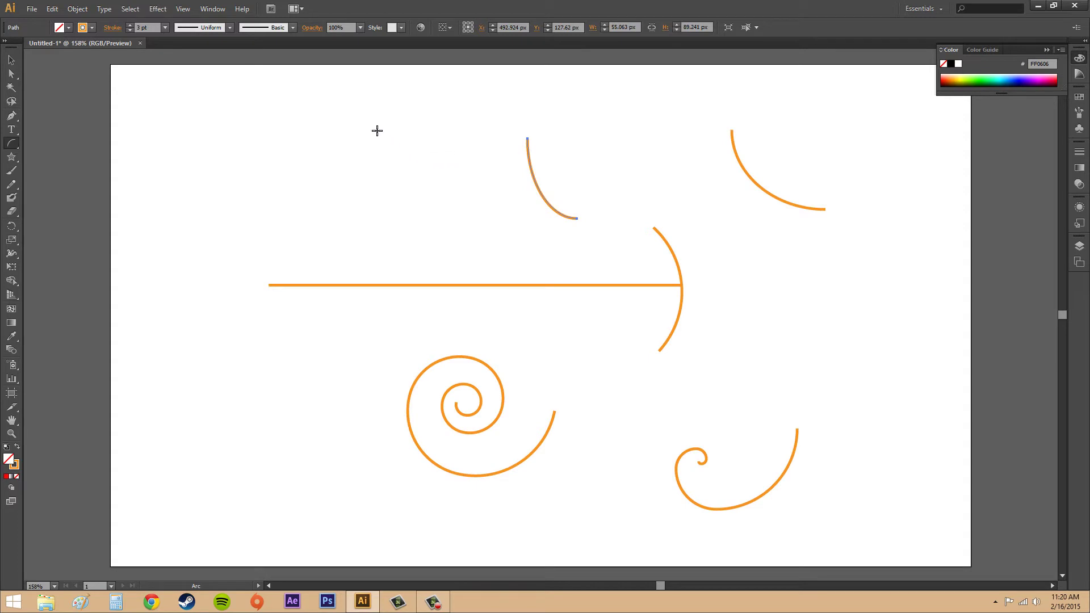
{"action": "left_click_drag", "start_coordinate": [375, 125], "coordinate": [375, 214]}
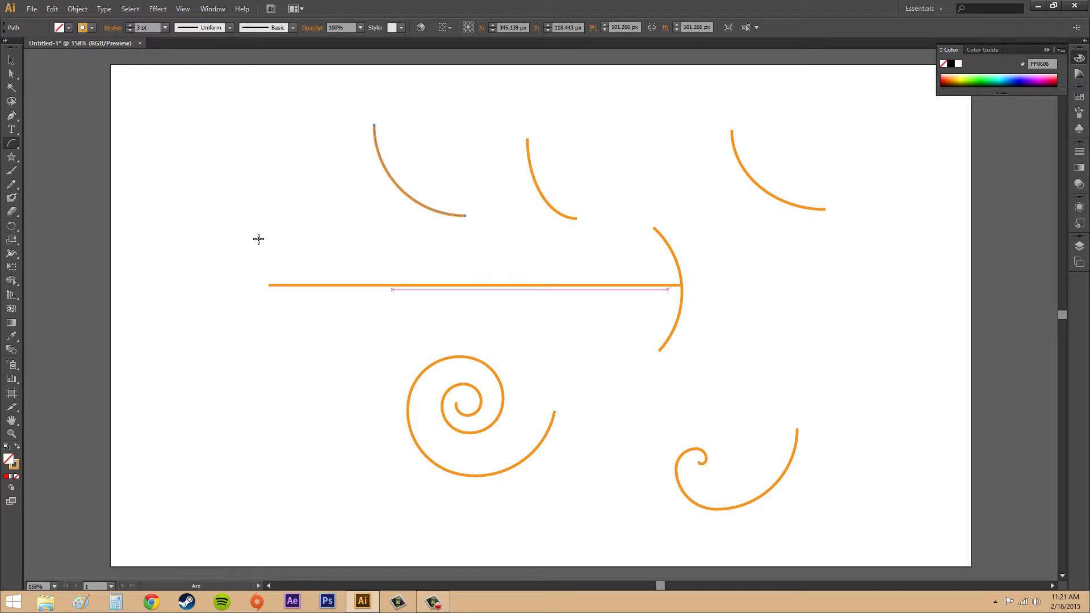
Step: Open arc options at the lower left and set both axis lengths to 100 px
{"action": "left_click", "coordinate": [266, 403]}
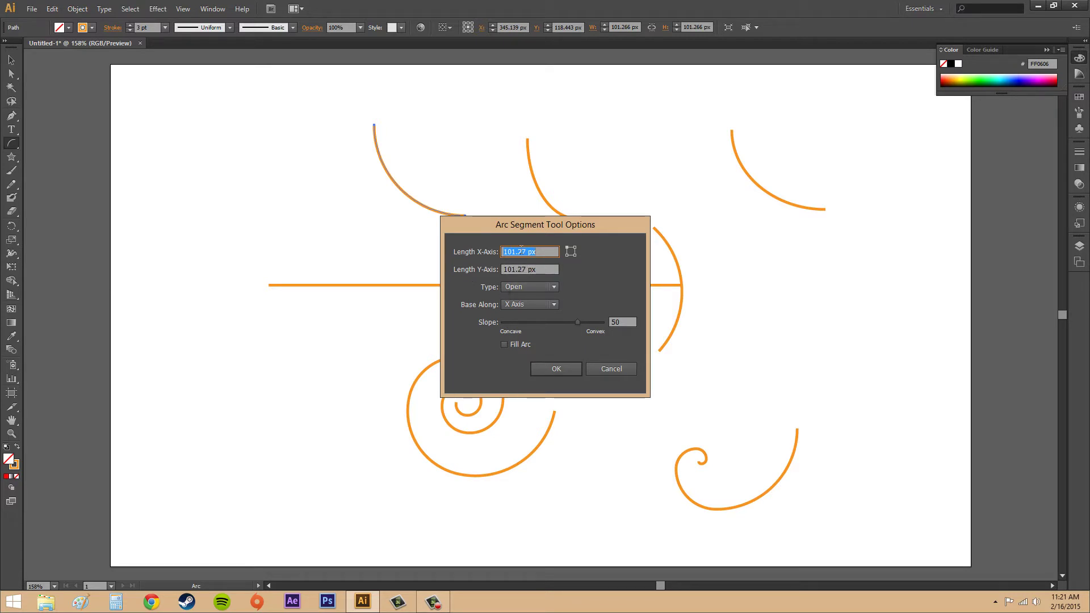
{"action": "left_click_drag", "start_coordinate": [552, 271], "coordinate": [500, 269]}
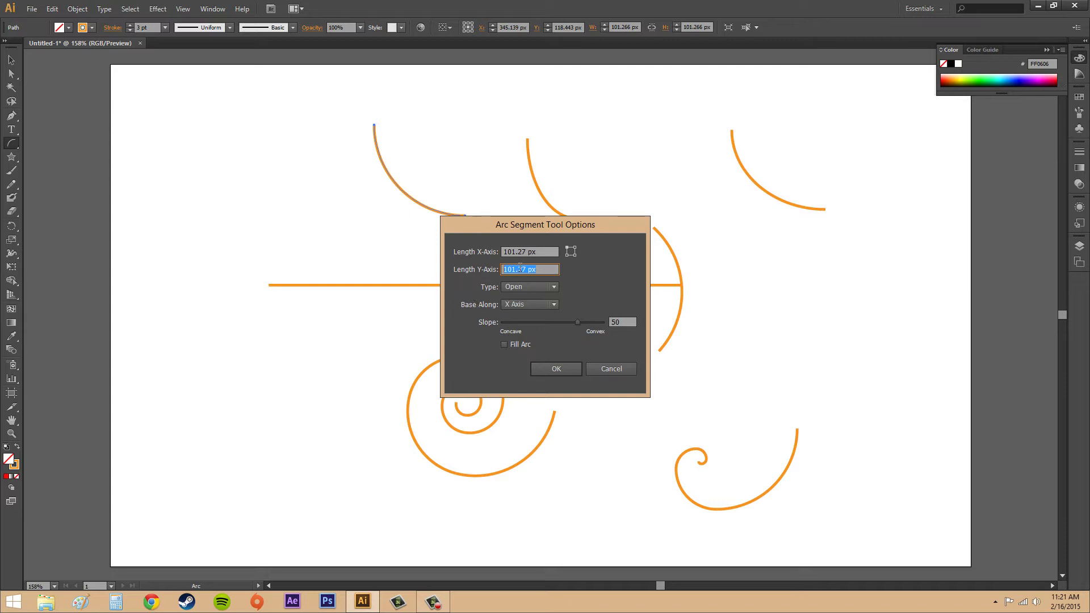
{"action": "left_click", "coordinate": [541, 269]}
{"action": "triple_click", "coordinate": [534, 253]}
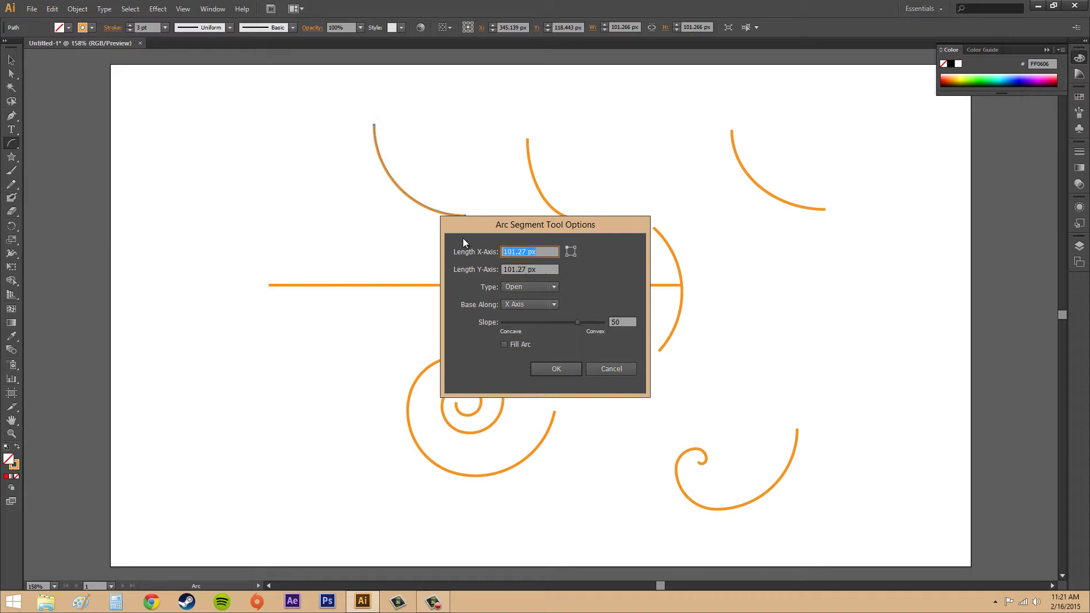
{"action": "type", "text": "50"}
{"action": "key", "text": "BackSpace"}
{"action": "key", "text": "Tab"}
{"action": "type", "text": "100"}
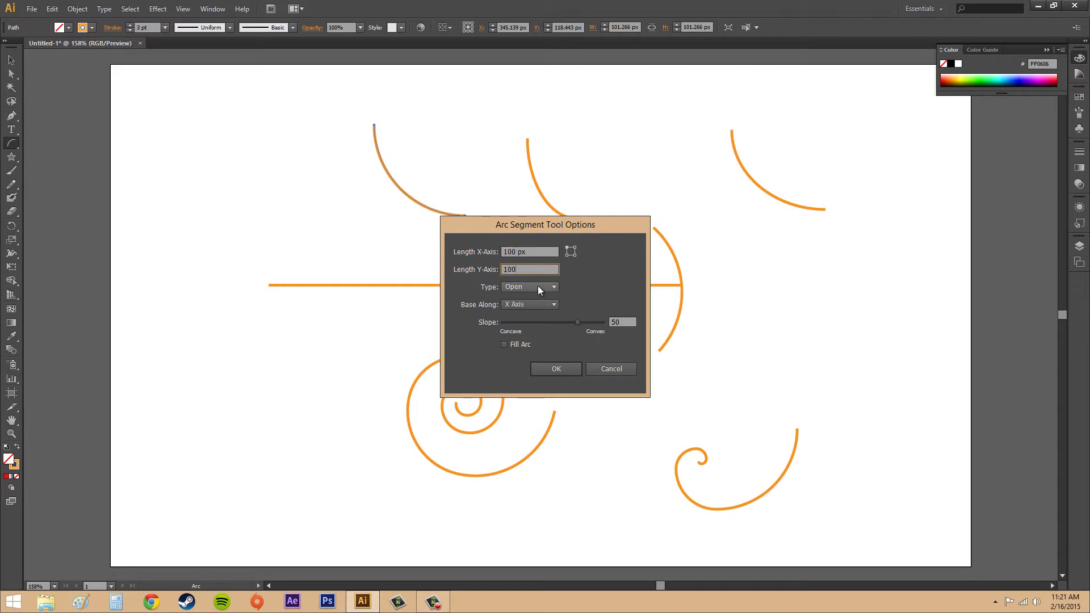
Step: Make the arc Closed, based along the X axis with slope 51, and create it
{"action": "left_click", "coordinate": [537, 285]}
{"action": "left_click", "coordinate": [537, 285]}
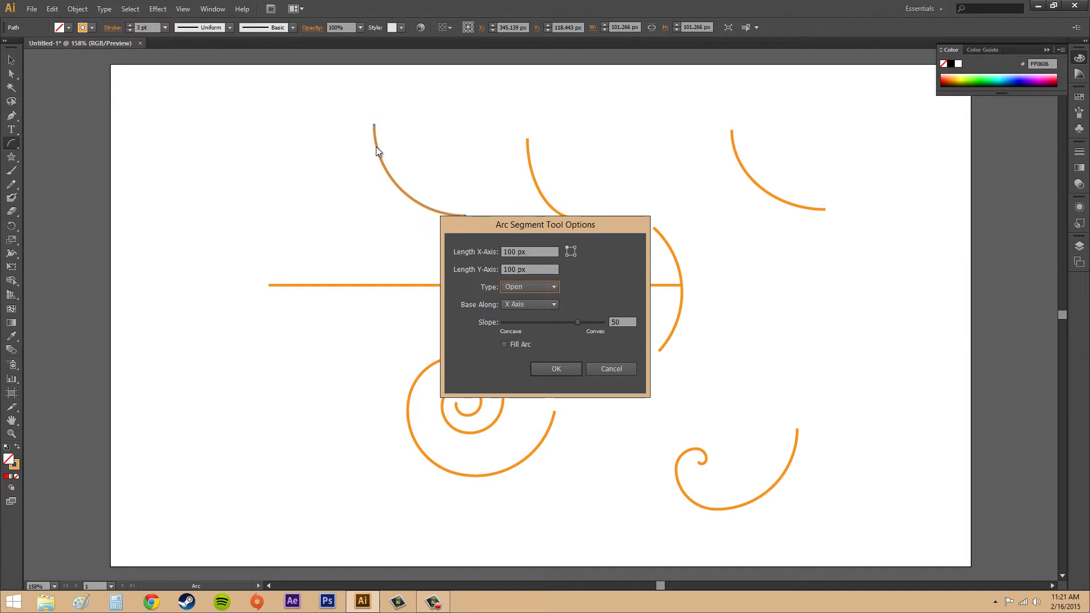
{"action": "left_click", "coordinate": [527, 296]}
{"action": "left_click", "coordinate": [526, 307]}
{"action": "left_click", "coordinate": [529, 287]}
{"action": "left_click", "coordinate": [528, 296]}
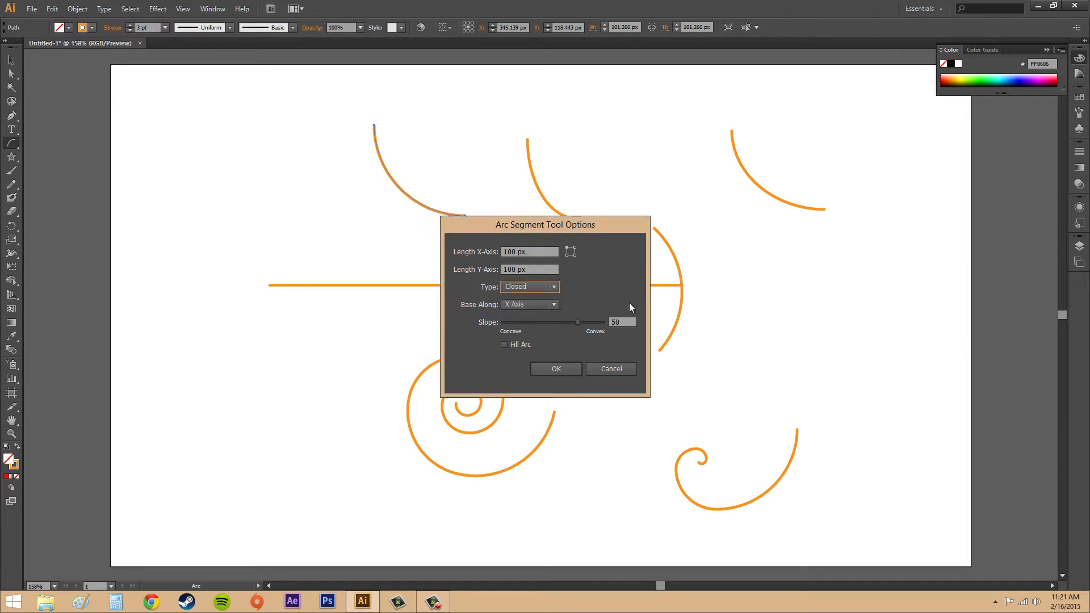
{"action": "left_click", "coordinate": [529, 303]}
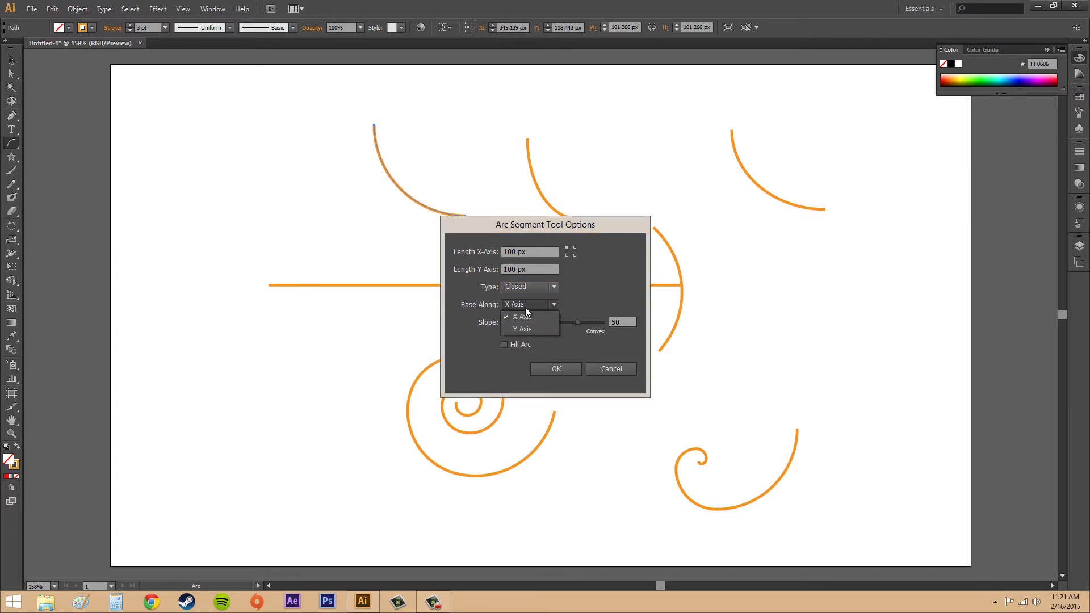
{"action": "left_click", "coordinate": [515, 305]}
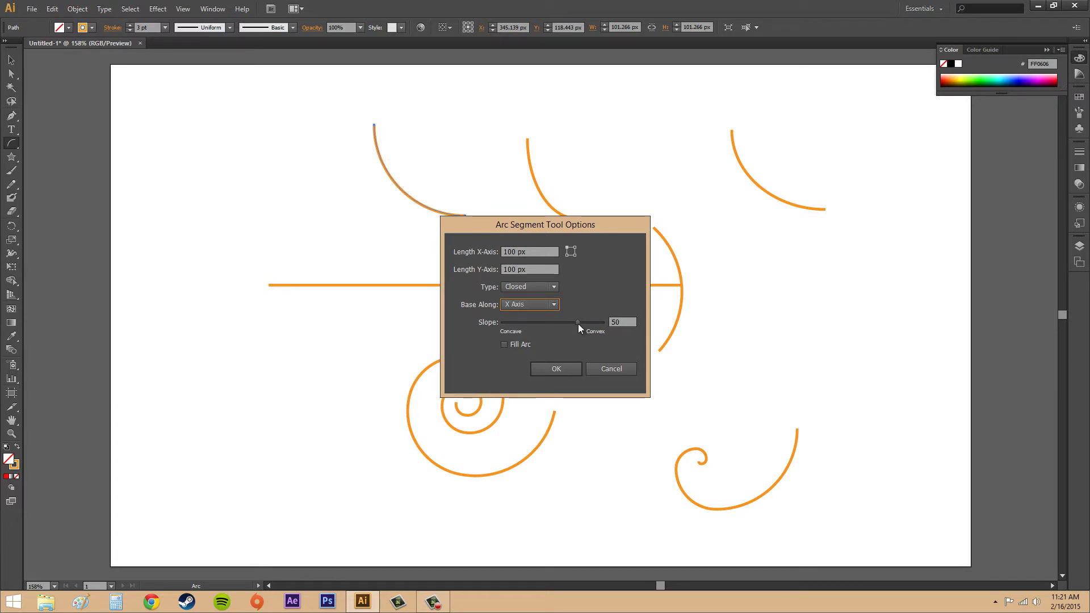
{"action": "mouse_move", "coordinate": [577, 322]}
{"action": "left_mouse_down"}
{"action": "mouse_move", "coordinate": [523, 324]}
{"action": "mouse_move", "coordinate": [578, 322]}
{"action": "left_mouse_up"}
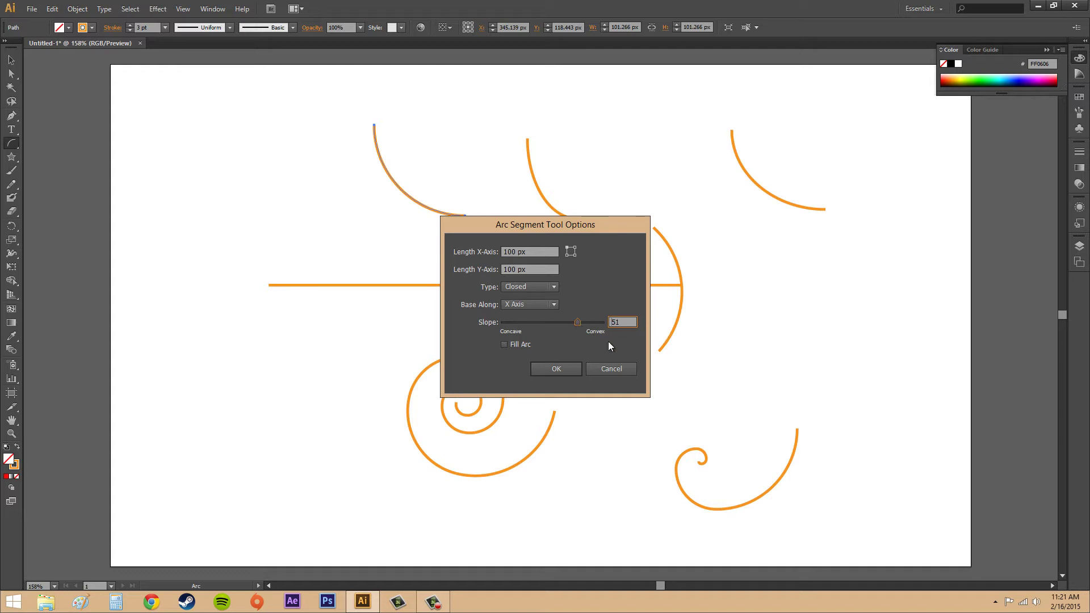
{"action": "left_click", "coordinate": [557, 372]}
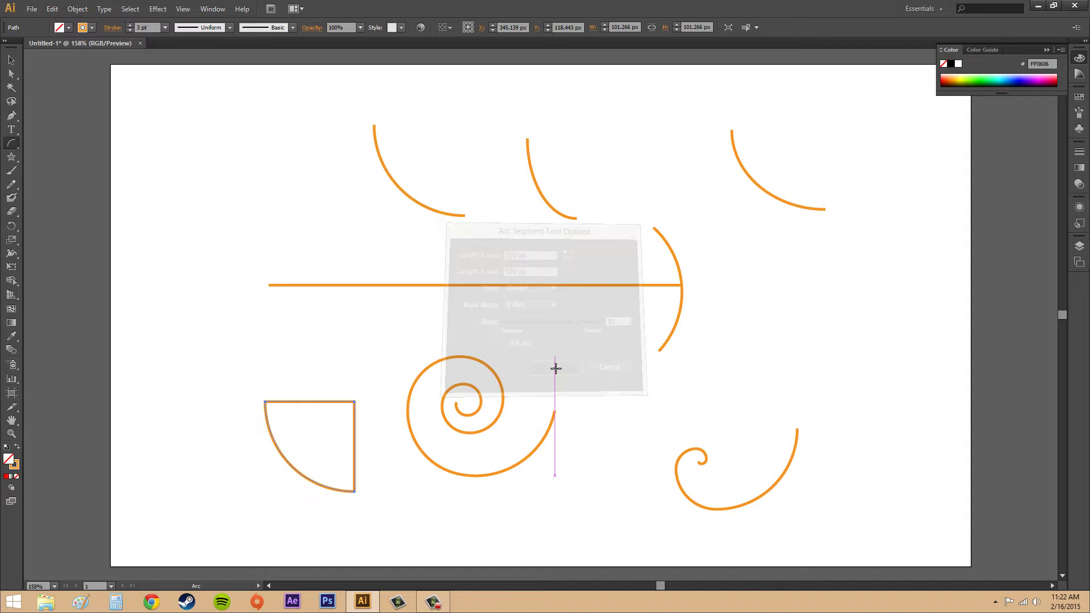
Step: Move the closed quarter-arc up and to the left, then return to the Arc Tool
{"action": "left_click", "coordinate": [12, 61]}
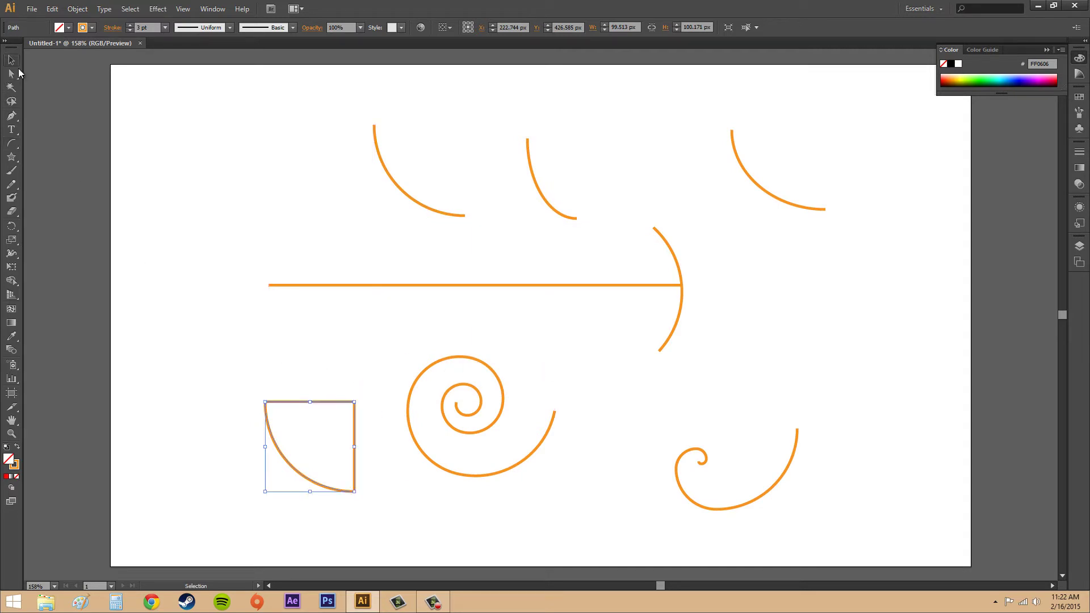
{"action": "left_click", "coordinate": [285, 343]}
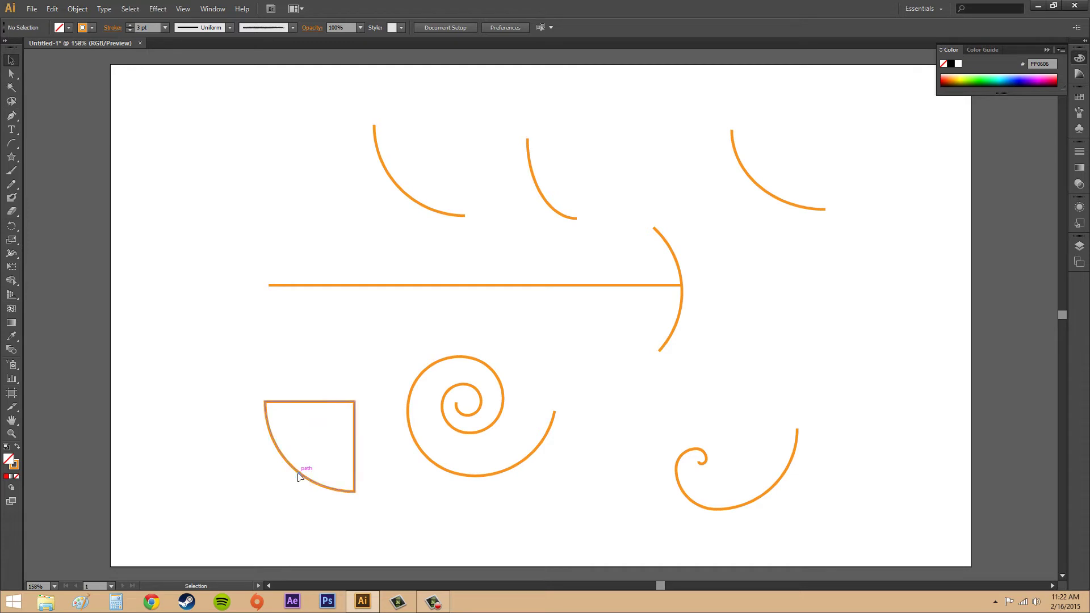
{"action": "left_click_drag", "start_coordinate": [299, 476], "coordinate": [249, 467]}
{"action": "left_click", "coordinate": [263, 334]}
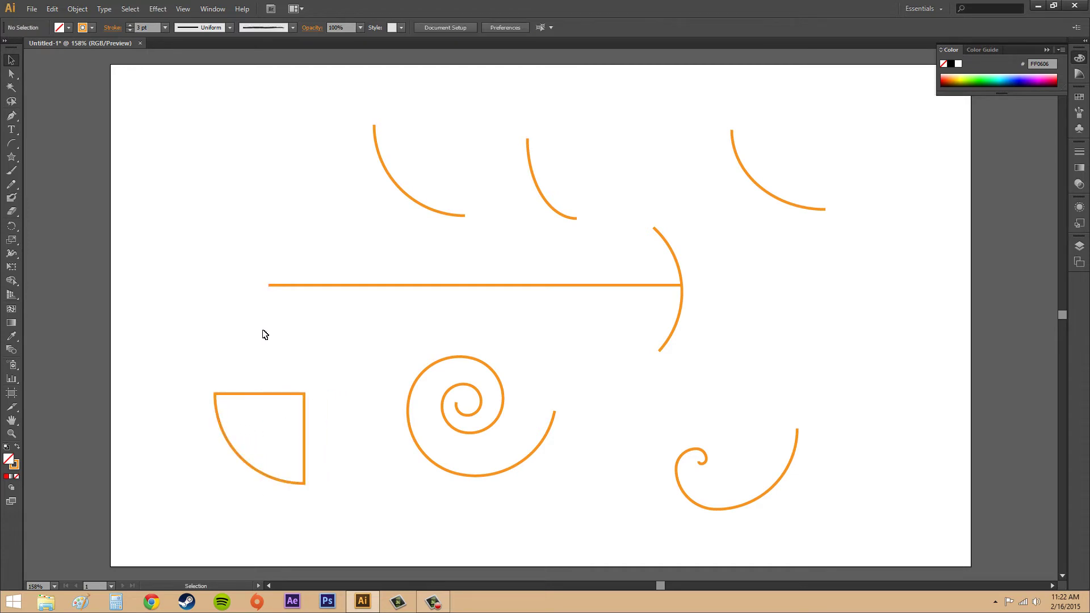
{"action": "left_click", "coordinate": [11, 144]}
Step: Place a closed 100 px arc based along the Y axis at the line's left end
{"action": "left_click", "coordinate": [232, 211]}
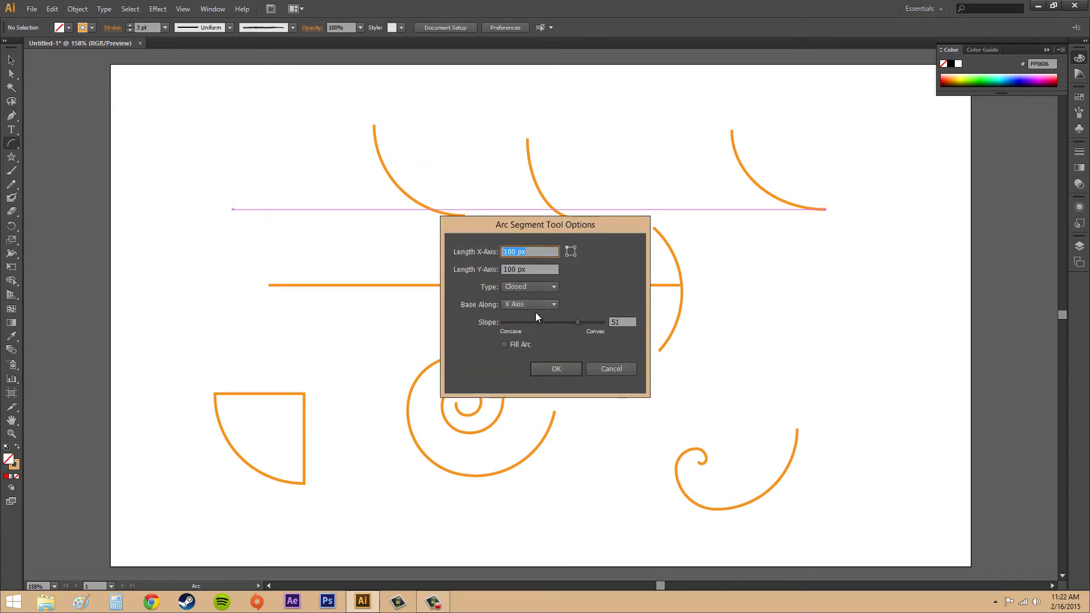
{"action": "left_click", "coordinate": [530, 287]}
{"action": "left_click", "coordinate": [529, 288]}
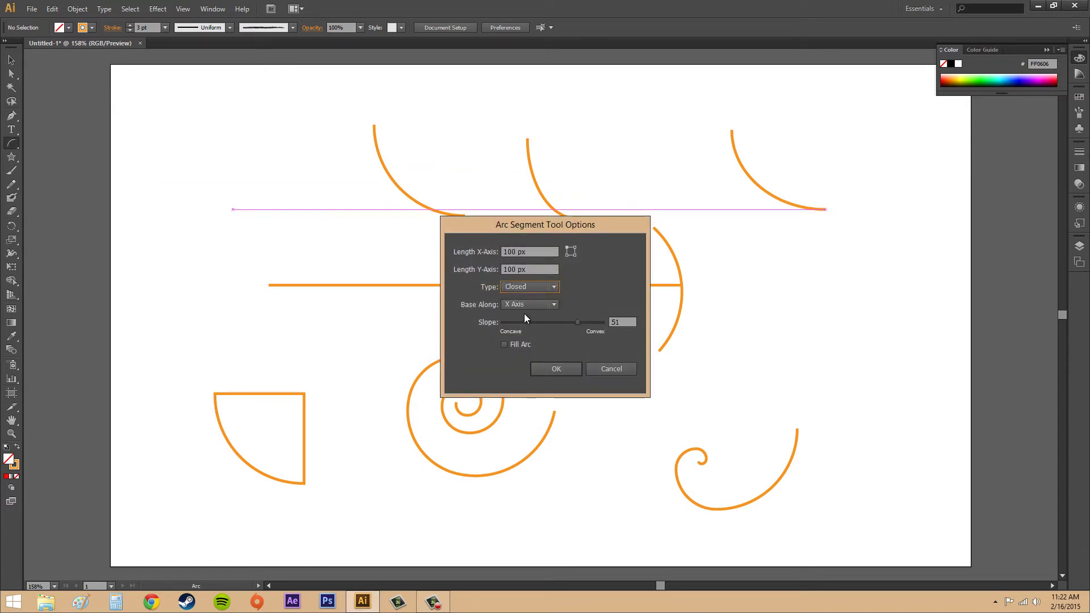
{"action": "left_click", "coordinate": [527, 306]}
{"action": "left_click", "coordinate": [520, 331]}
{"action": "left_click", "coordinate": [553, 370]}
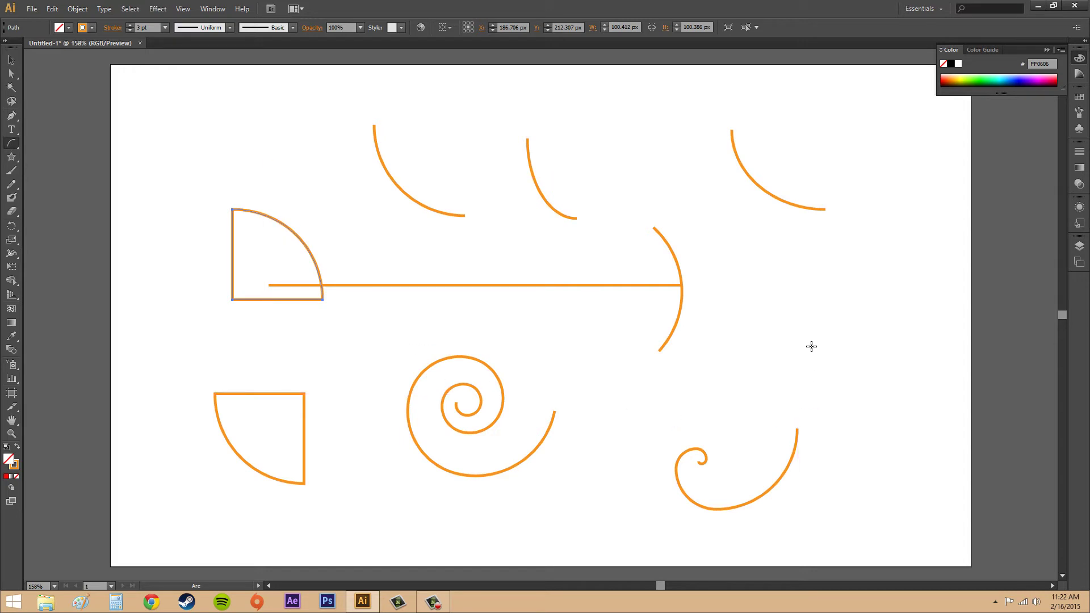
Step: Place a closed X-axis arc with slope -50 at the artboard's right side, then deselect
{"action": "left_click", "coordinate": [796, 329]}
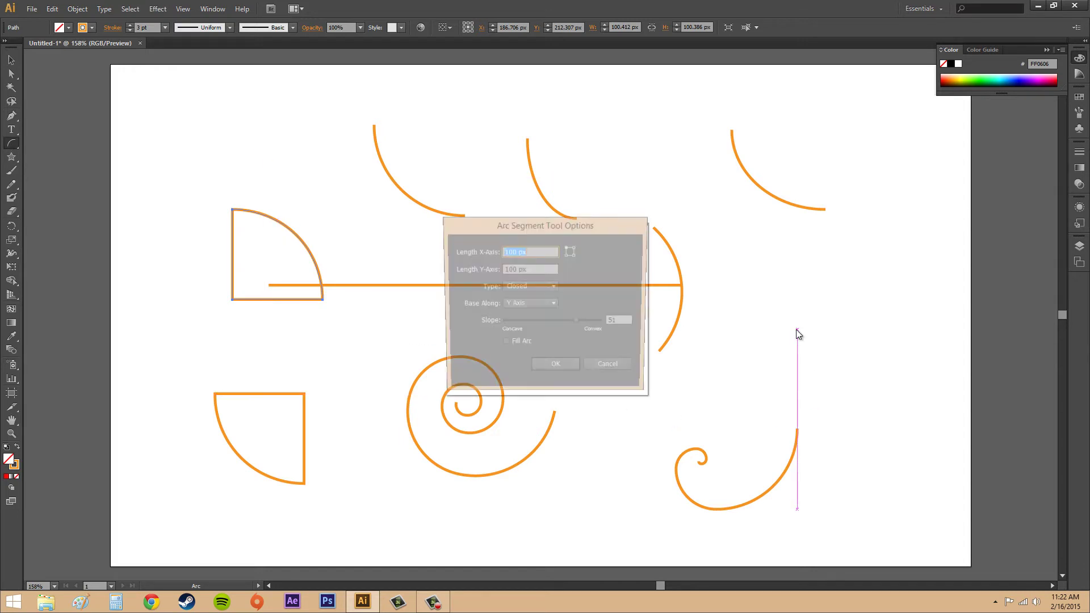
{"action": "left_click", "coordinate": [536, 302]}
{"action": "left_click", "coordinate": [536, 313]}
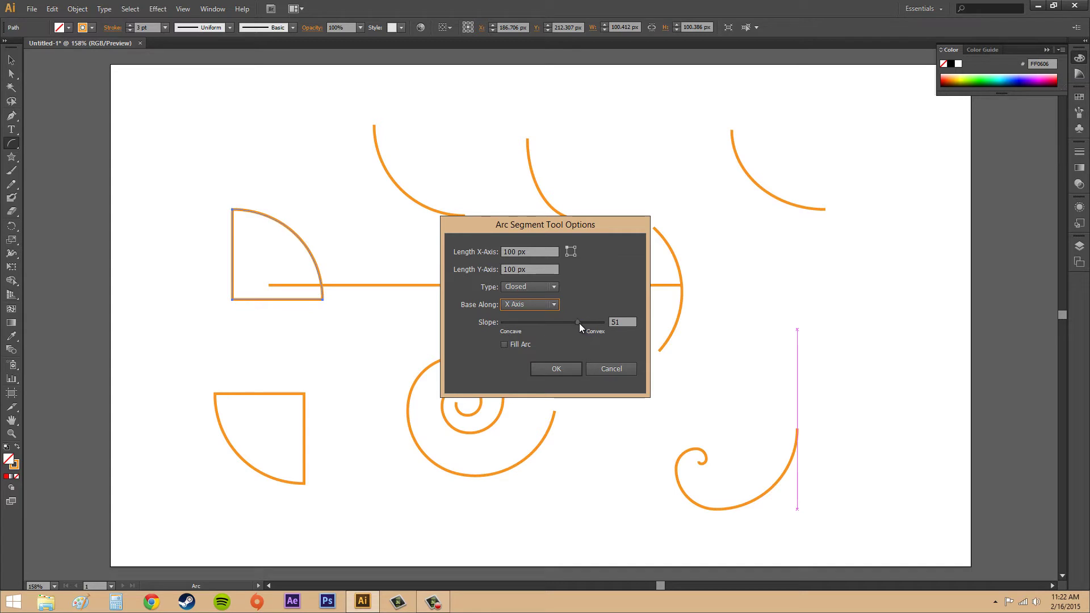
{"action": "left_click_drag", "start_coordinate": [579, 323], "coordinate": [531, 322]}
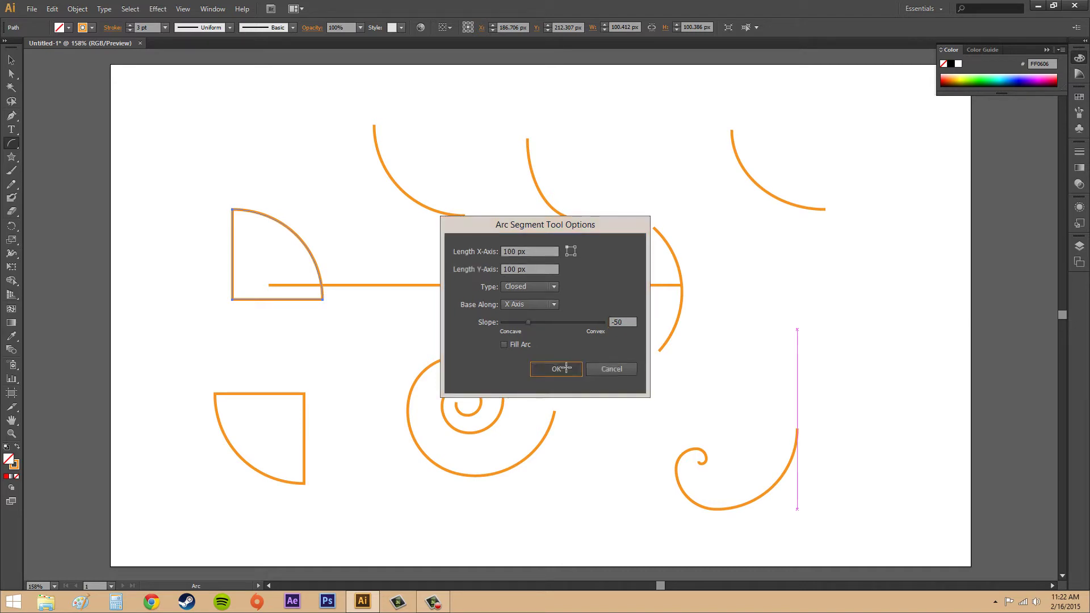
{"action": "left_click", "coordinate": [556, 369]}
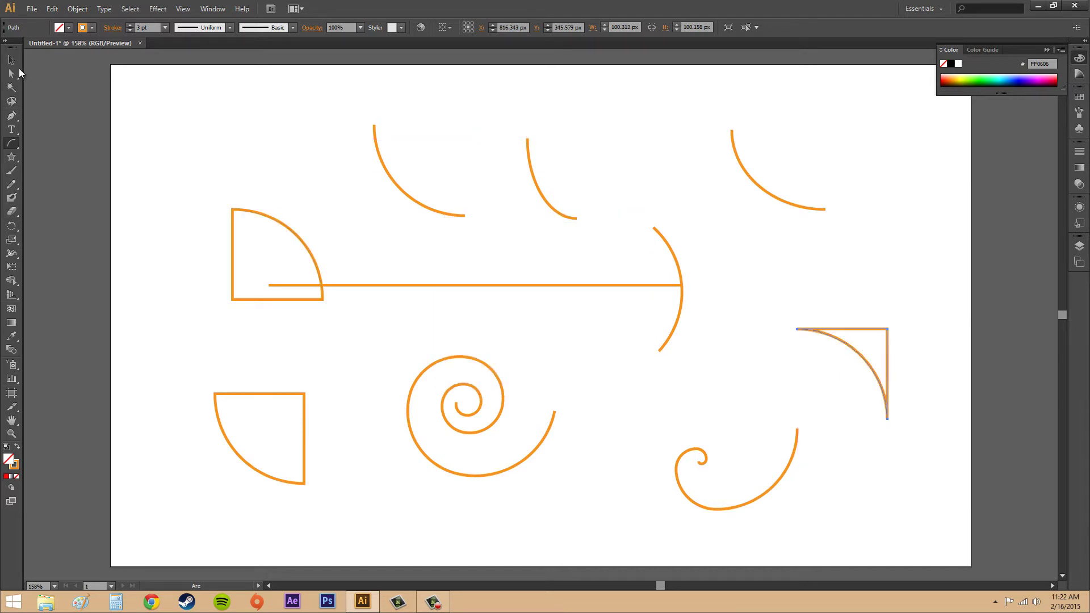
{"action": "key", "text": "v"}
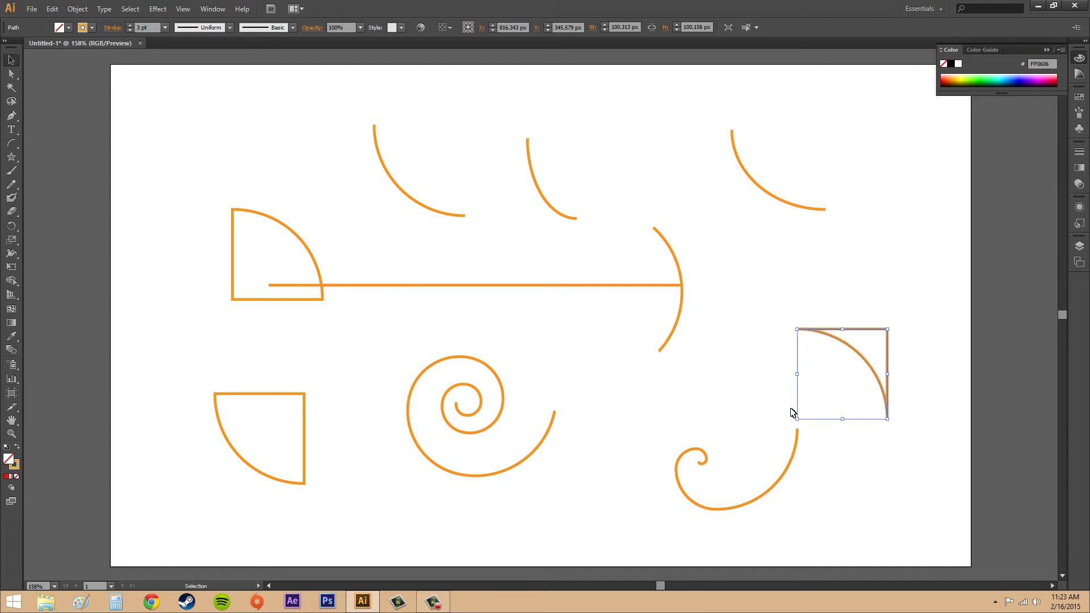
{"action": "left_click", "coordinate": [786, 277]}
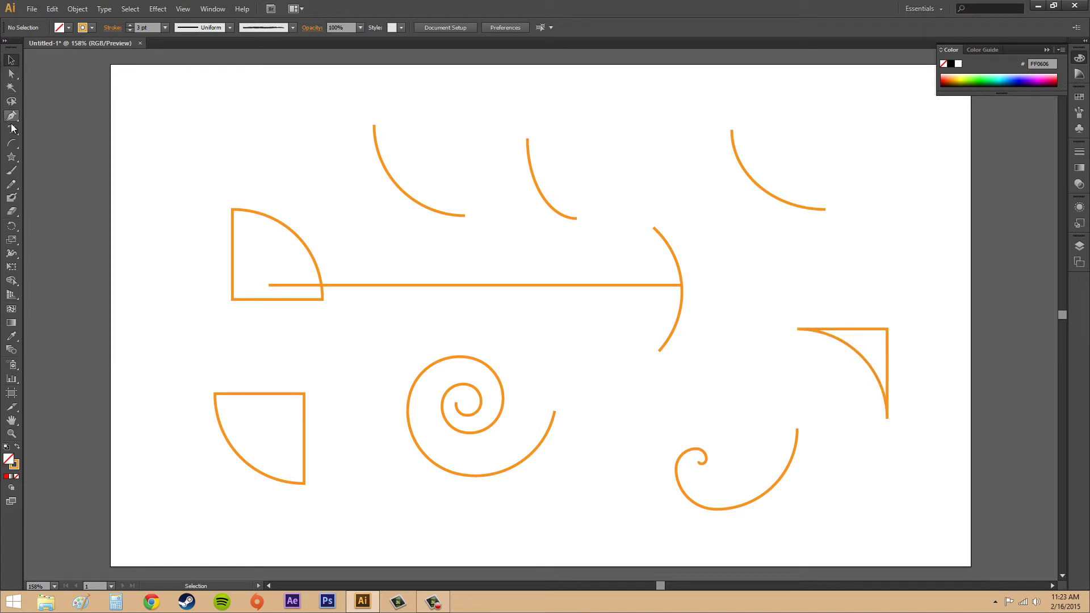
Step: Return to the Arc Tool and set the fill colour to dark blue
{"action": "left_click", "coordinate": [12, 143]}
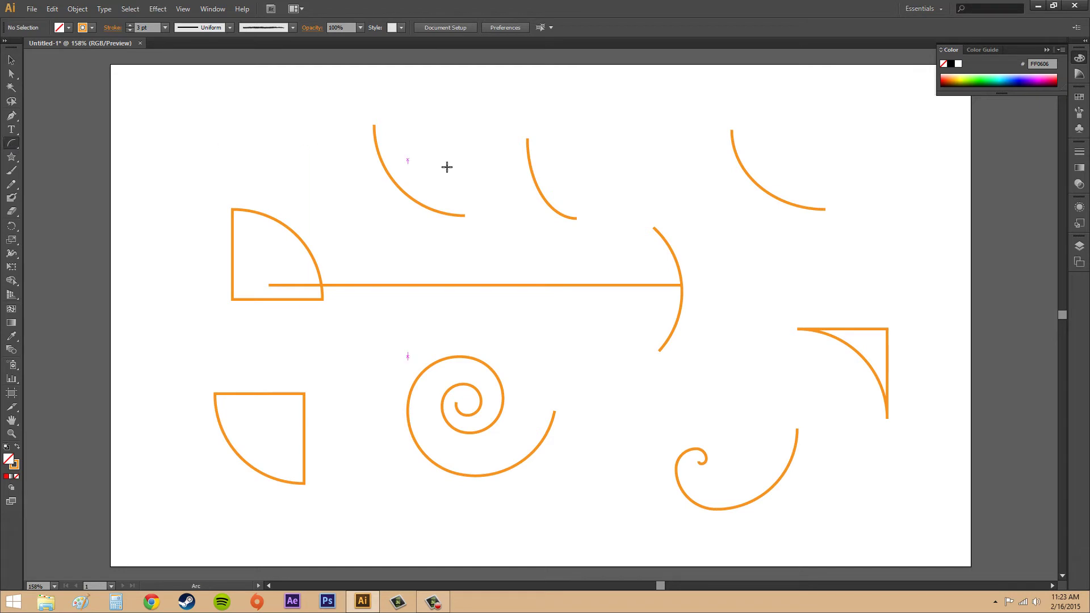
{"action": "left_click", "coordinate": [69, 28]}
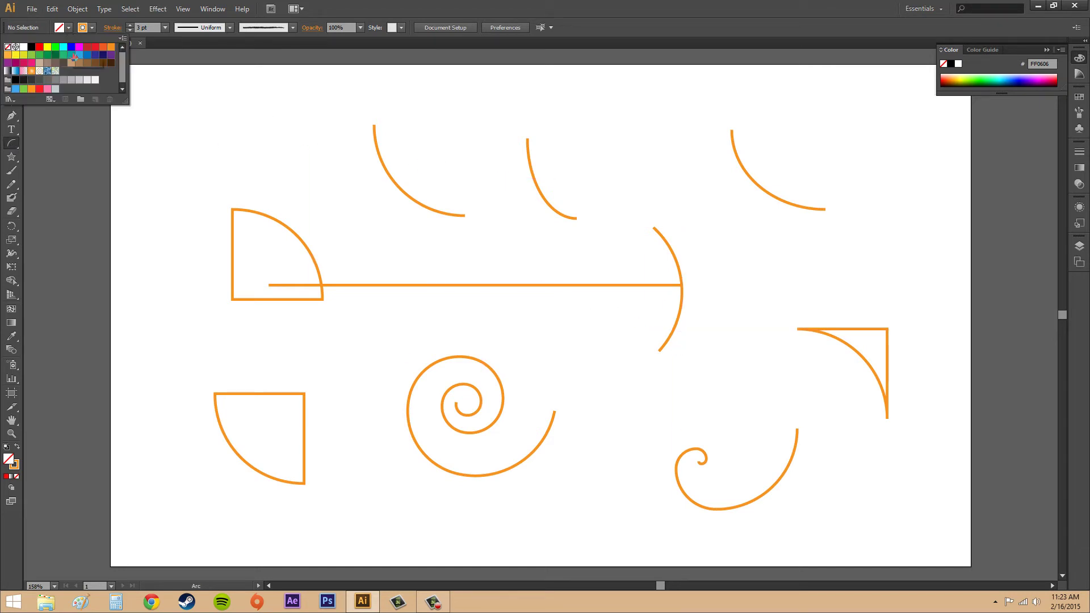
{"action": "left_click", "coordinate": [102, 55]}
Step: Place a filled convex arc with slope 50 near the top-left corner, then deselect
{"action": "left_click", "coordinate": [243, 139]}
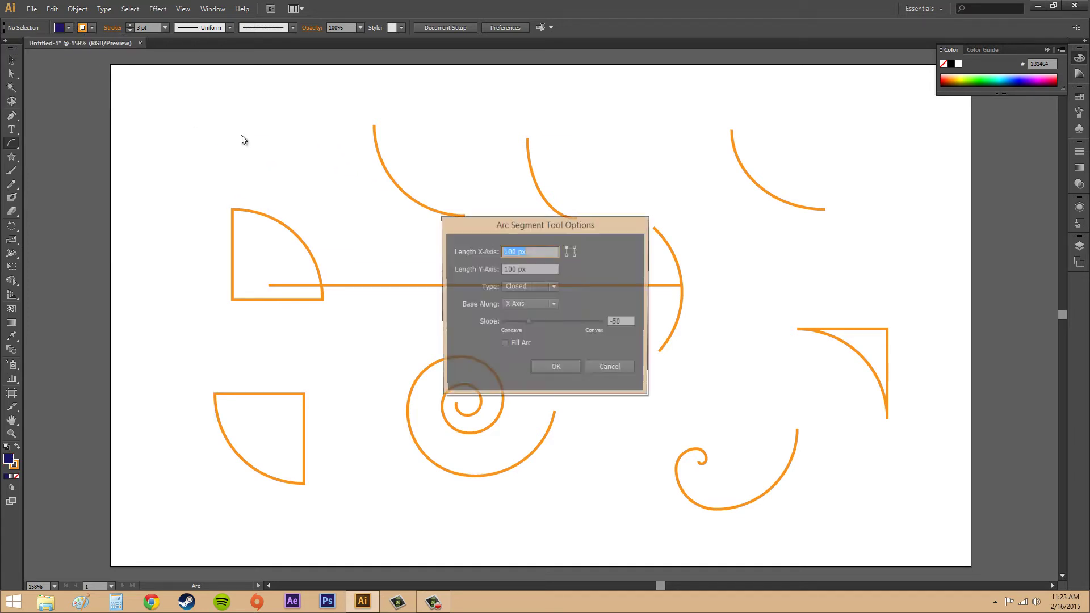
{"action": "left_click", "coordinate": [504, 345]}
{"action": "left_click_drag", "start_coordinate": [533, 321], "coordinate": [578, 322]}
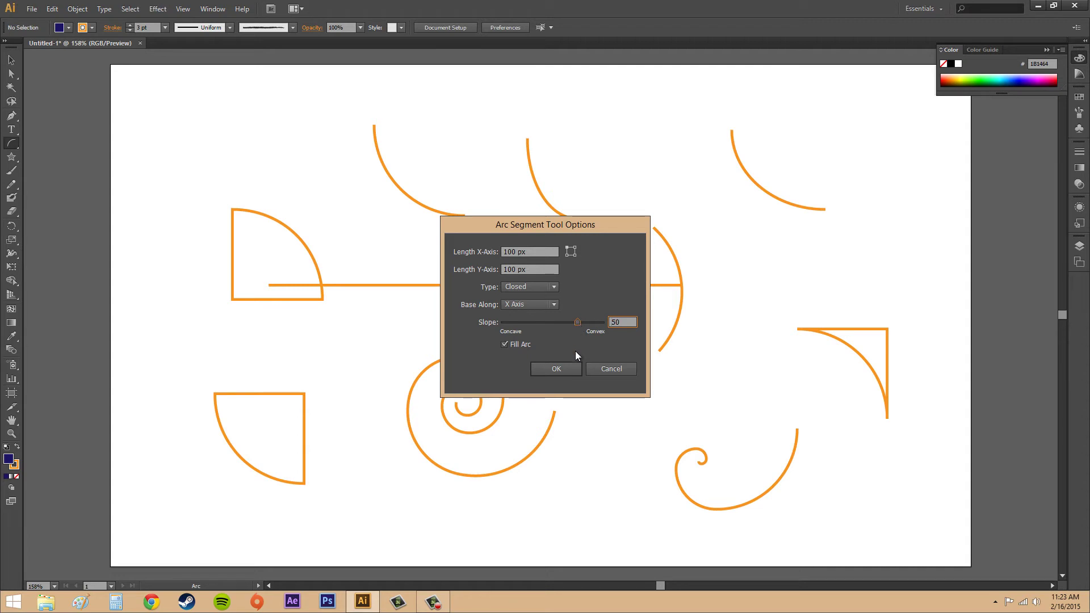
{"action": "left_click", "coordinate": [555, 369]}
{"action": "key", "text": "v"}
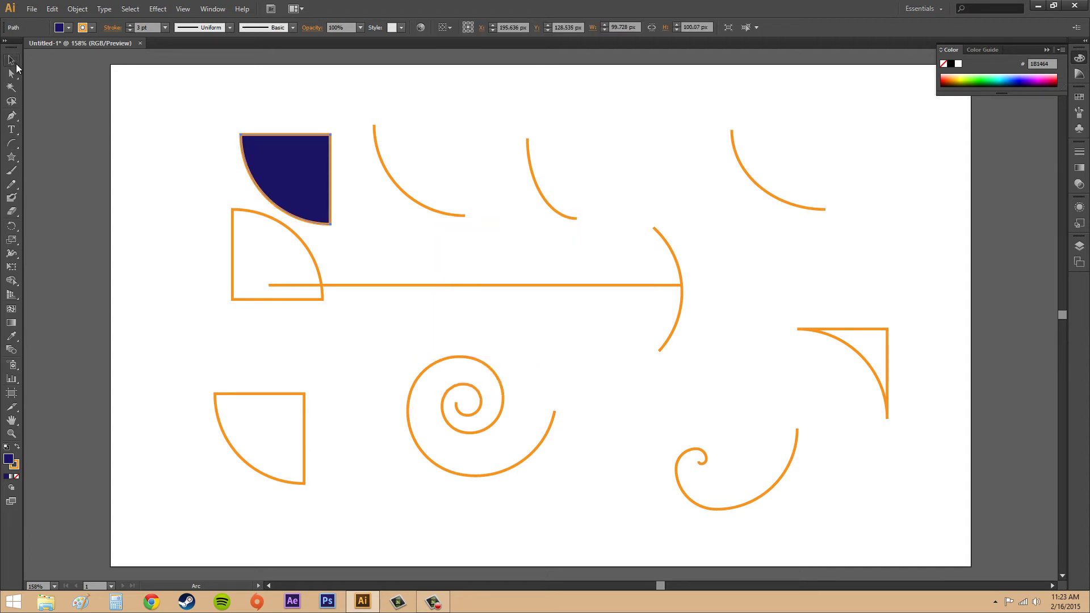
{"action": "left_click", "coordinate": [204, 167]}
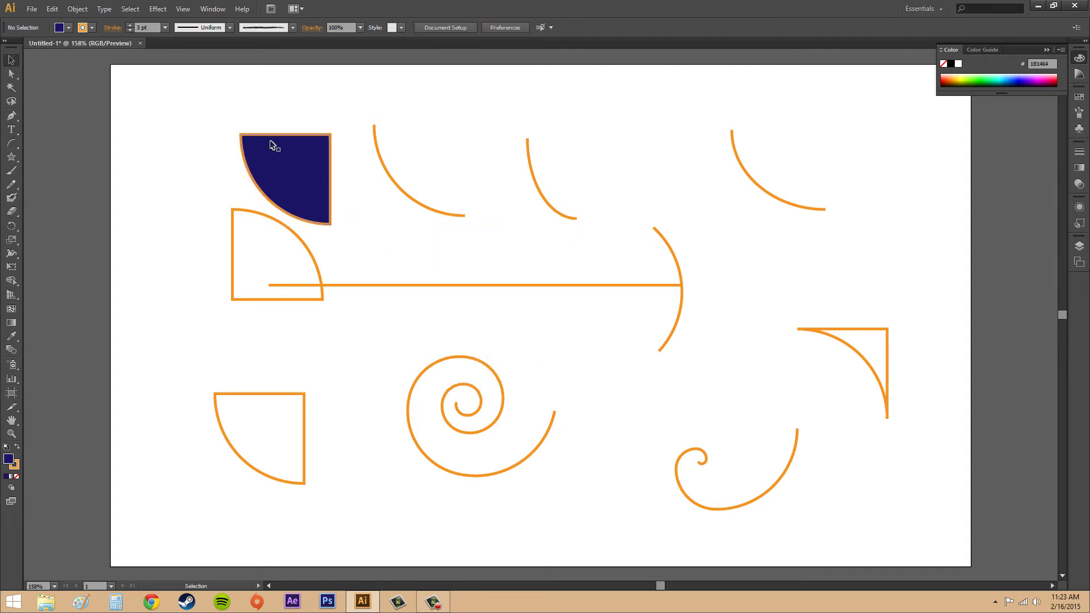
{"action": "left_click", "coordinate": [69, 28]}
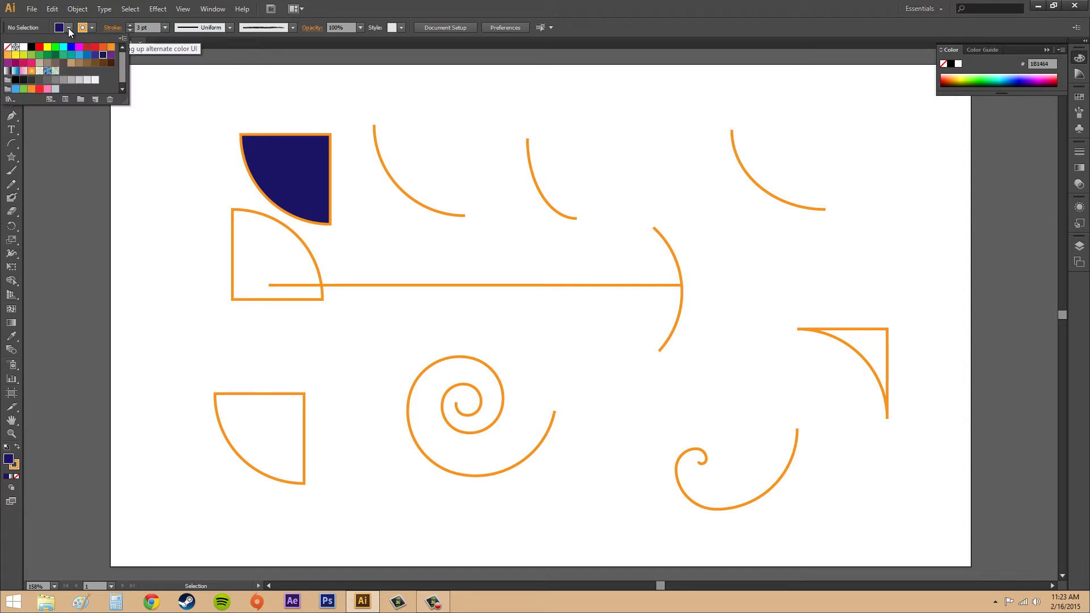
{"action": "left_click", "coordinate": [68, 28]}
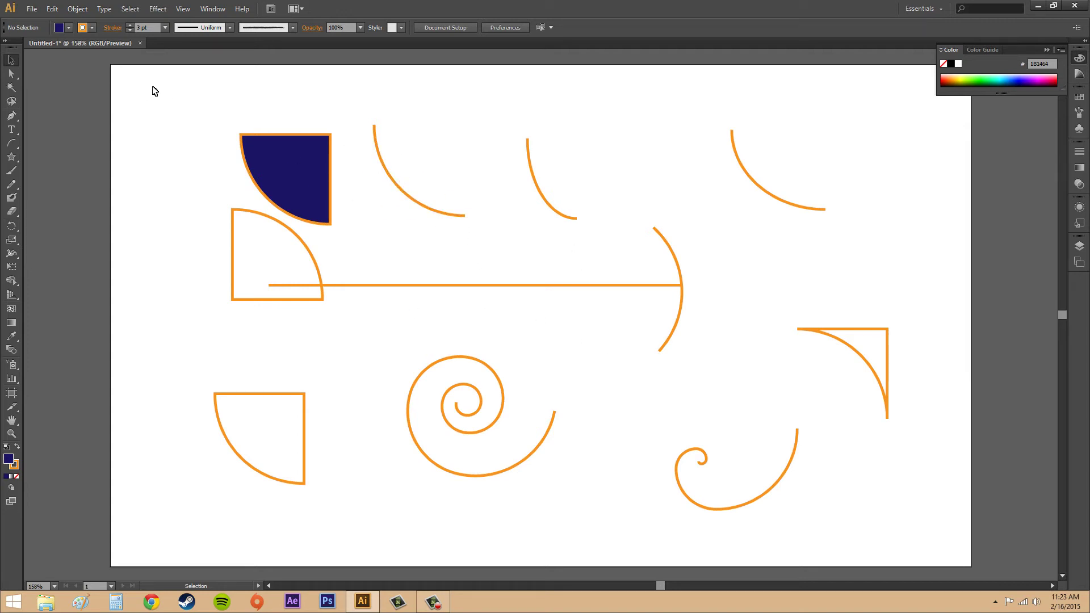
Step: Delete all shapes, then draw a larger spiral at left and a smaller one at right
{"action": "left_click_drag", "start_coordinate": [154, 91], "coordinate": [938, 529]}
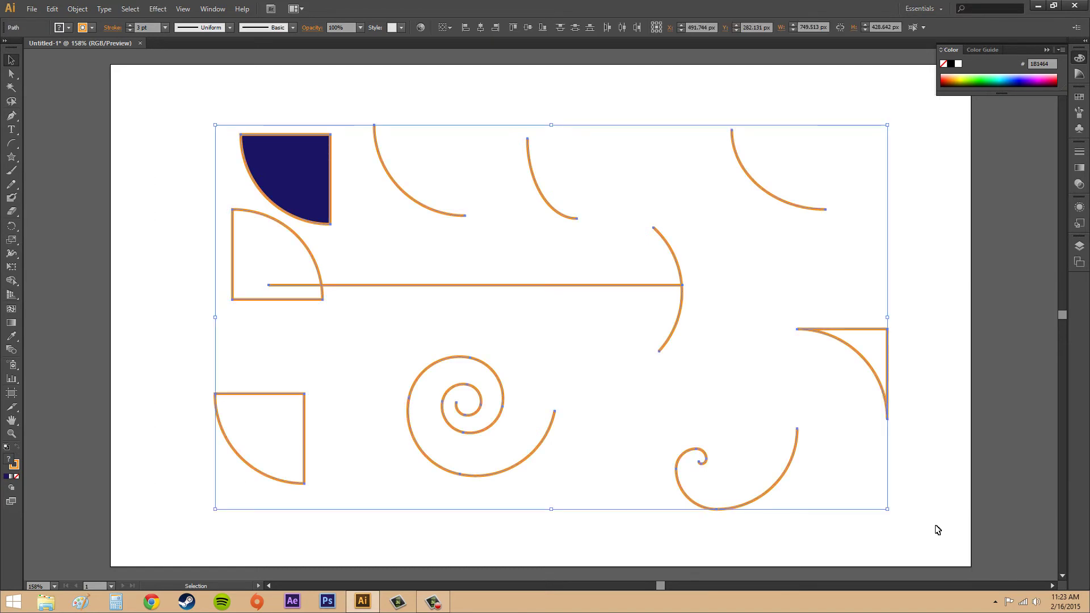
{"action": "key", "text": "Delete"}
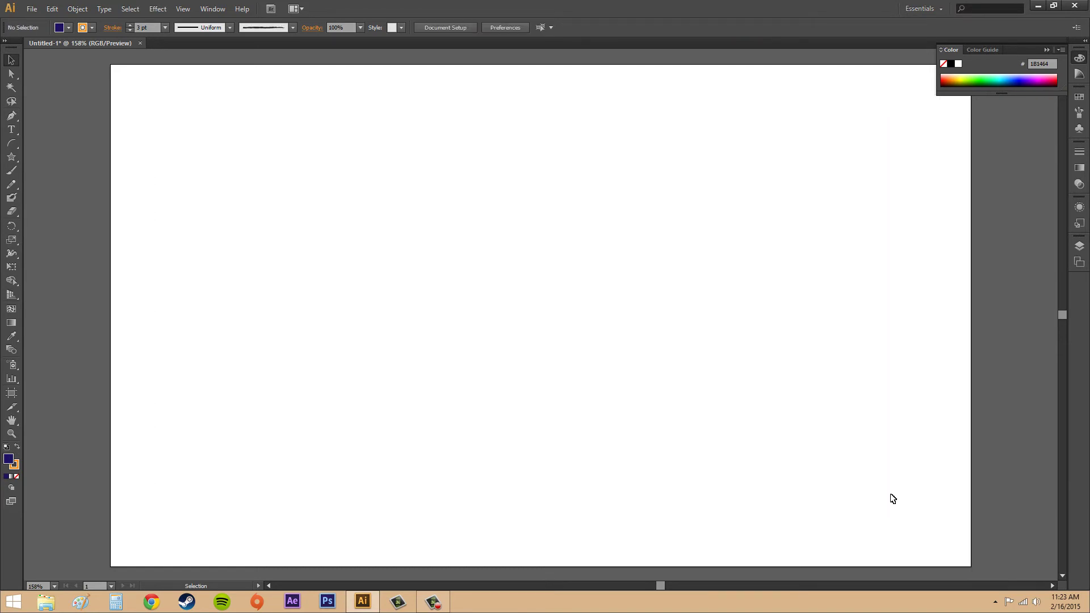
{"action": "left_click", "coordinate": [13, 144]}
{"action": "left_click", "coordinate": [13, 146]}
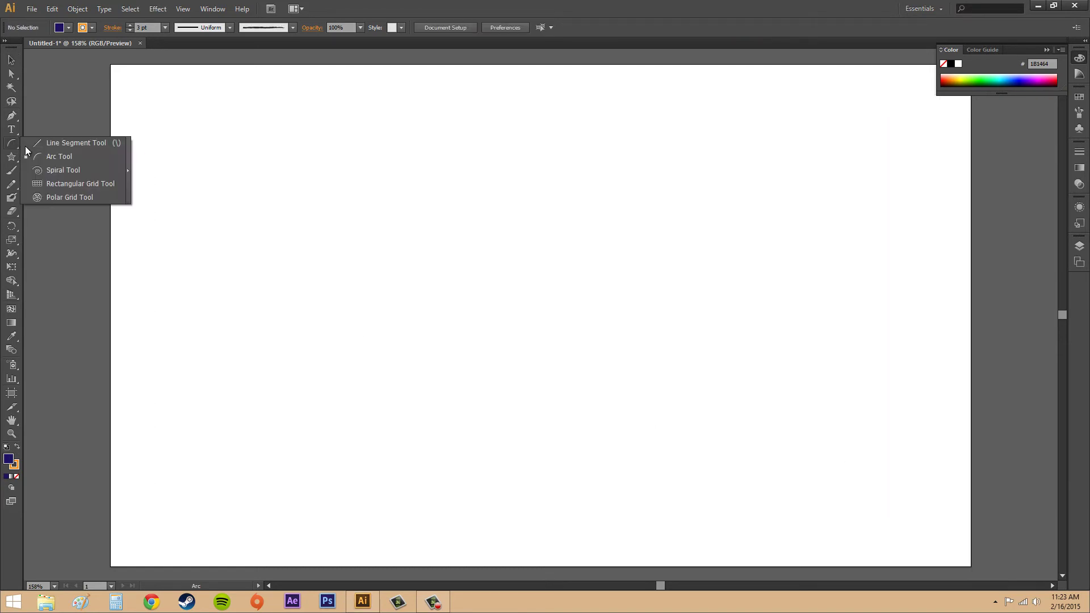
{"action": "left_click", "coordinate": [69, 169]}
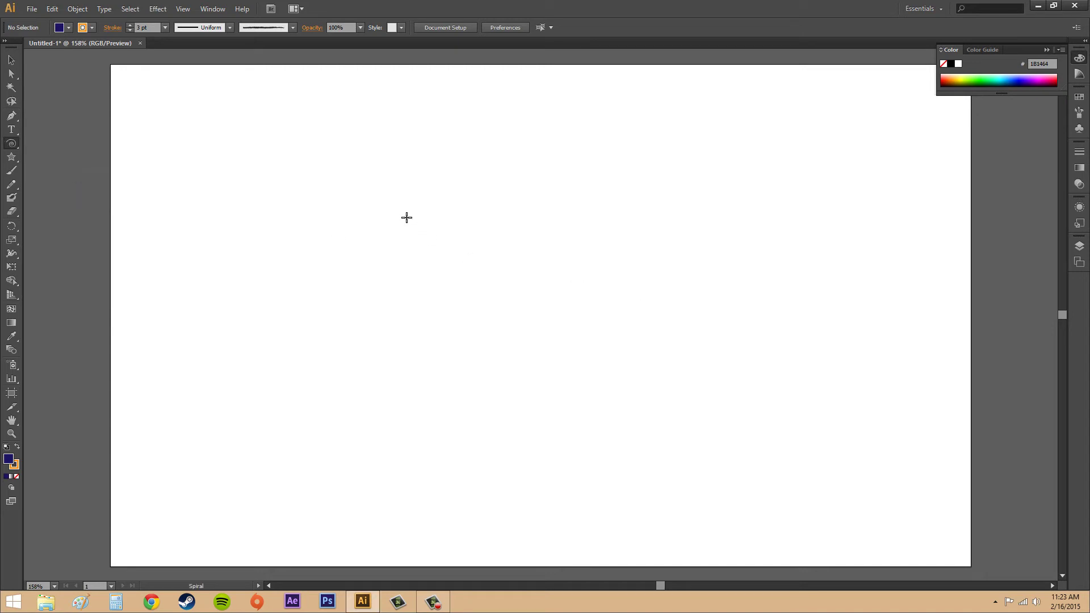
{"action": "left_click_drag", "start_coordinate": [452, 203], "coordinate": [540, 296]}
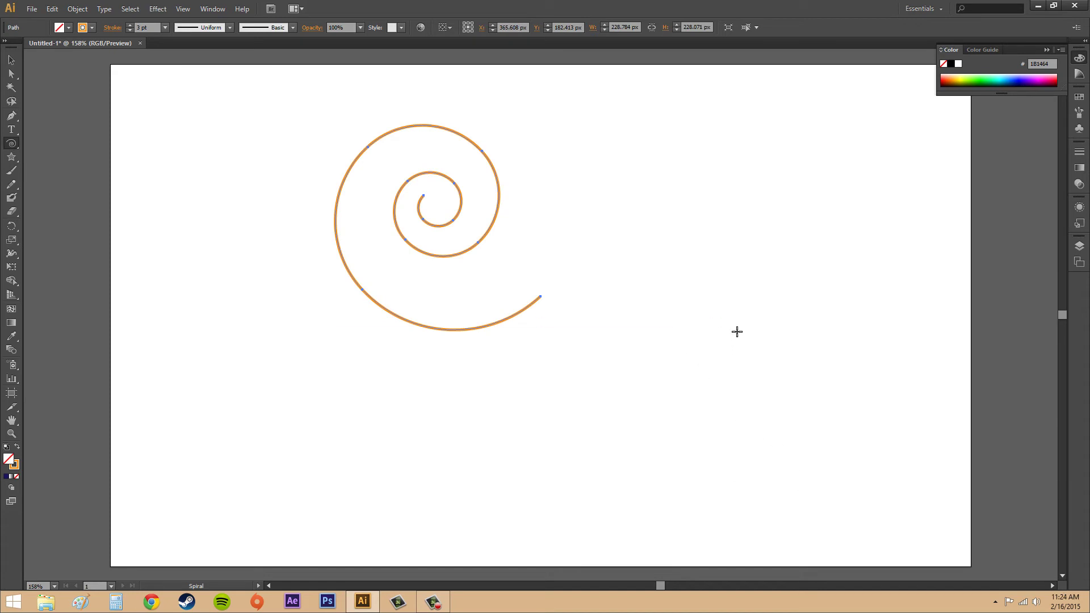
{"action": "left_click_drag", "start_coordinate": [740, 285], "coordinate": [650, 260]}
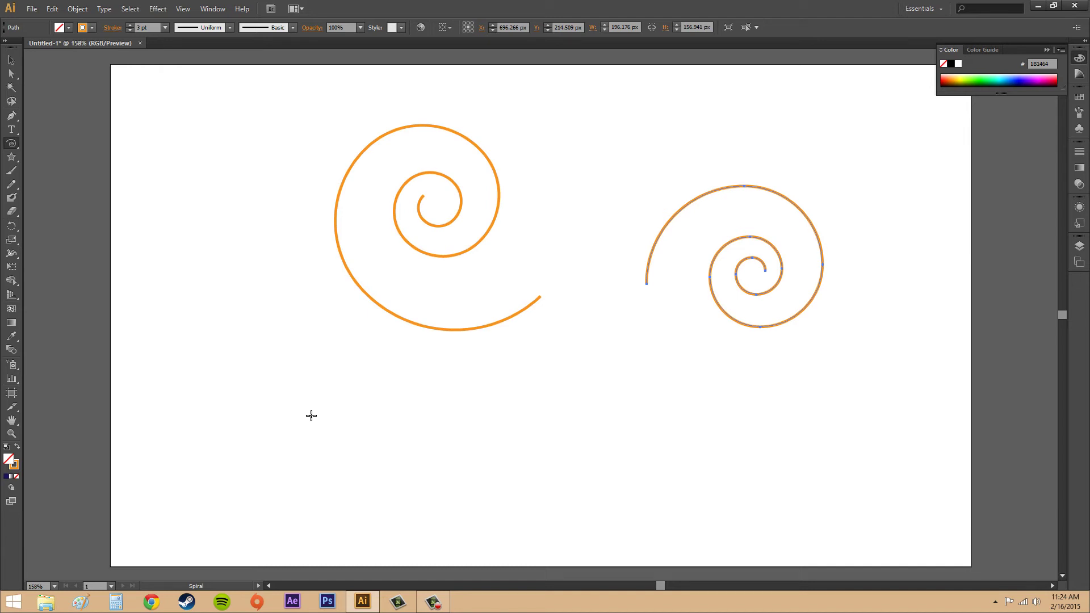
Step: Place a spiral at the lower left with radius 108.9868 px, 80% decay, 10 segments
{"action": "left_click", "coordinate": [312, 416]}
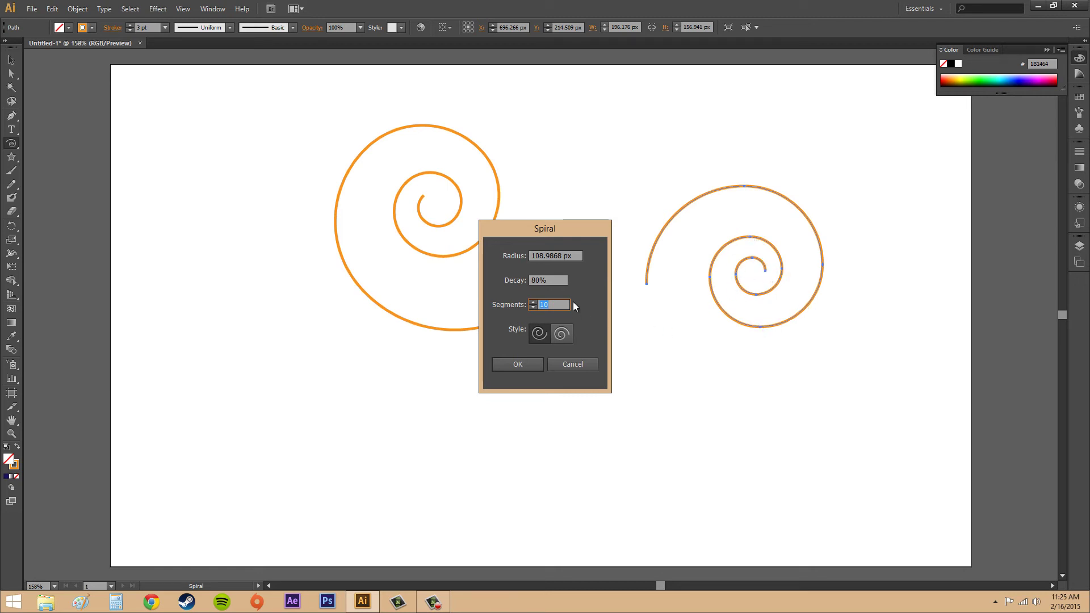
{"action": "left_click", "coordinate": [526, 366]}
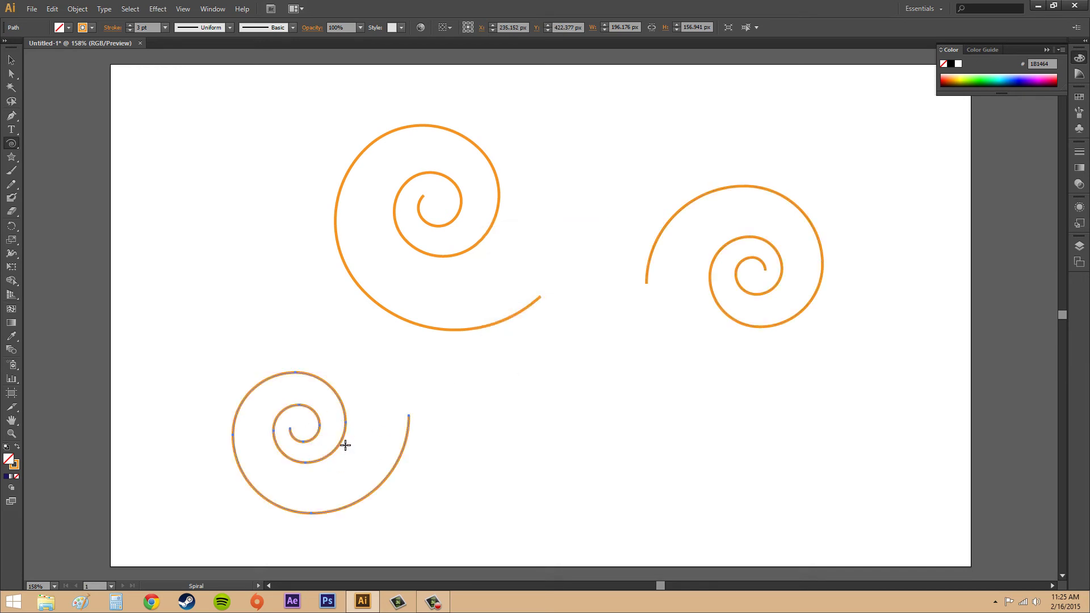
Step: Draw another orange spiral along the bottom with 50% decay
{"action": "left_click", "coordinate": [544, 439]}
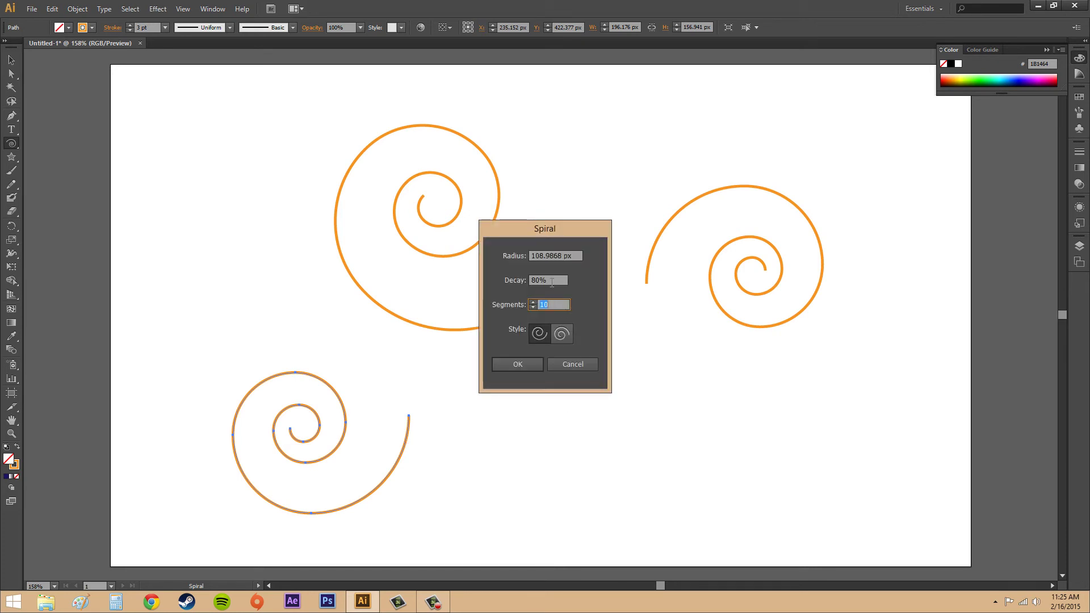
{"action": "key", "text": "shift+Tab"}
{"action": "type", "text": "50"}
{"action": "left_click", "coordinate": [511, 365]}
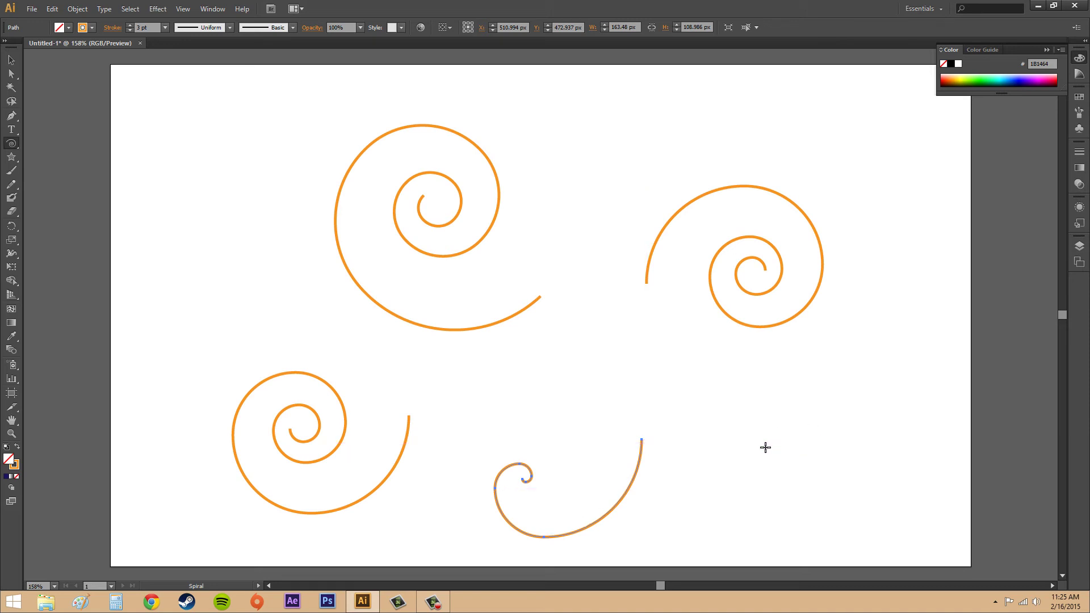
Step: Draw a 5-segment spiral at the bottom right of the artboard
{"action": "left_click", "coordinate": [749, 443]}
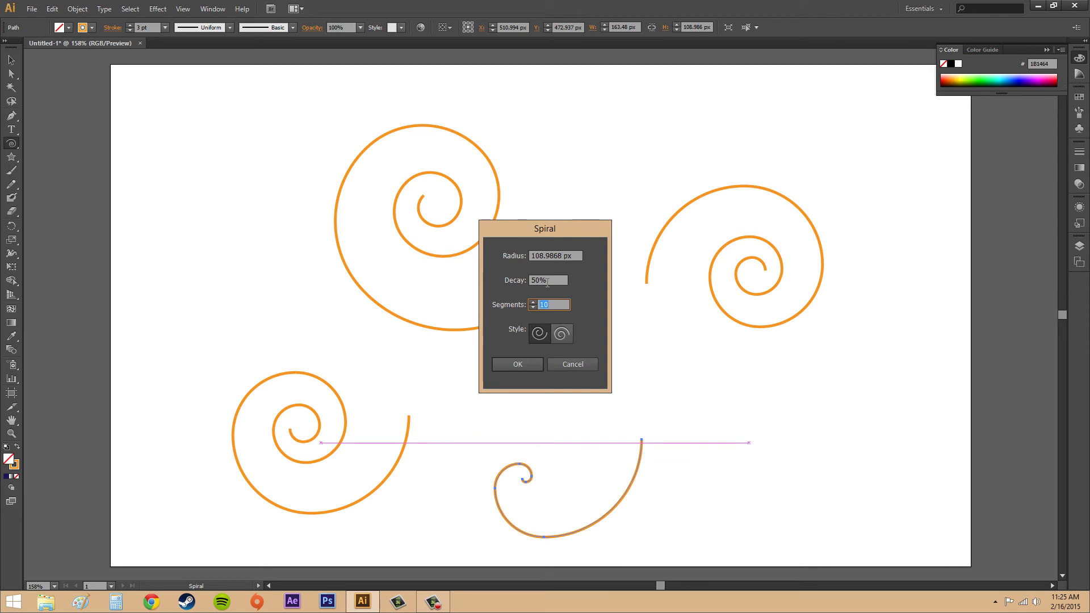
{"action": "left_click", "coordinate": [516, 281]}
{"action": "type", "text": "5"}
{"action": "left_click", "coordinate": [518, 364]}
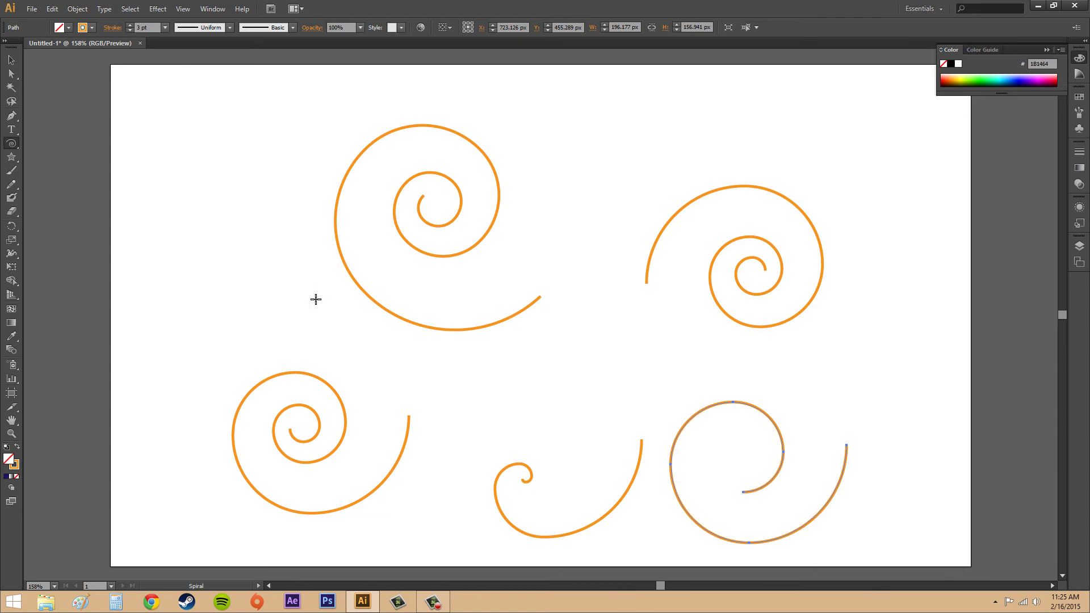
Step: Draw a 50% decay spiral at the upper left of the artboard
{"action": "left_click", "coordinate": [201, 213]}
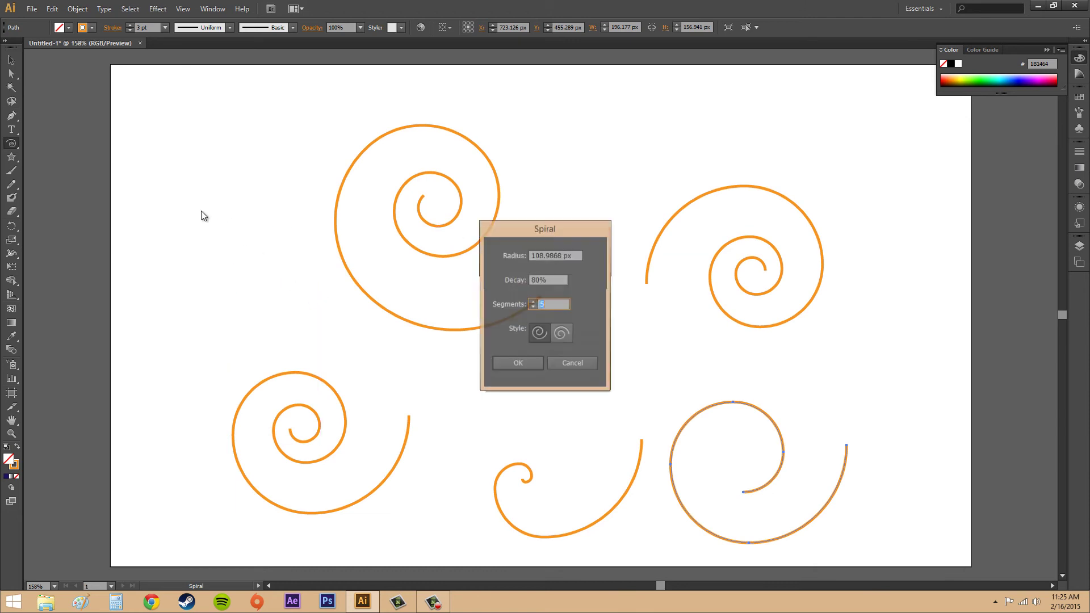
{"action": "left_click", "coordinate": [558, 280]}
{"action": "type", "text": "50"}
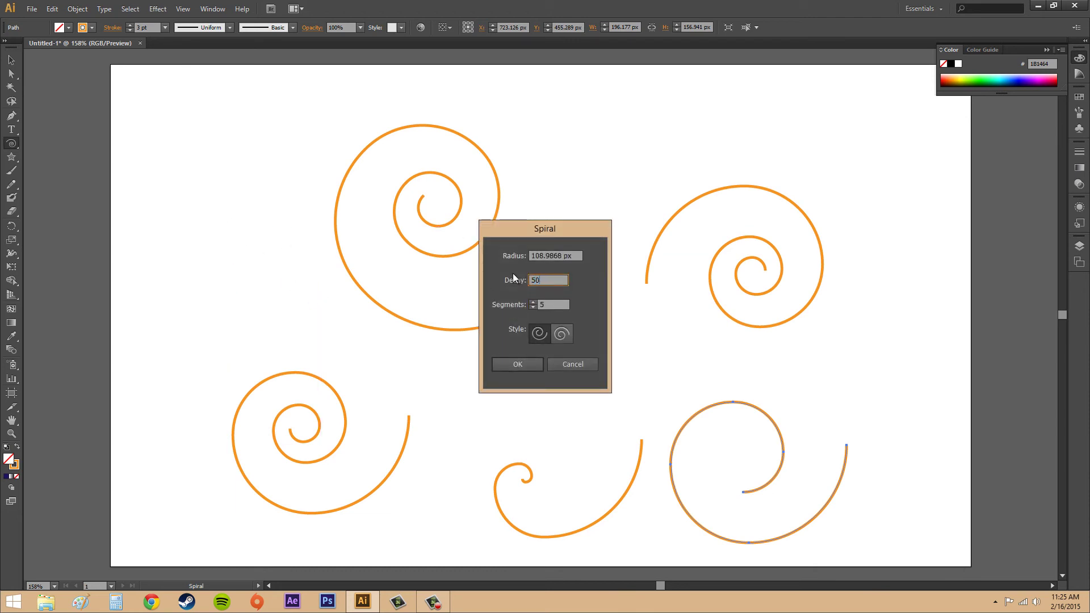
{"action": "left_click", "coordinate": [518, 365]}
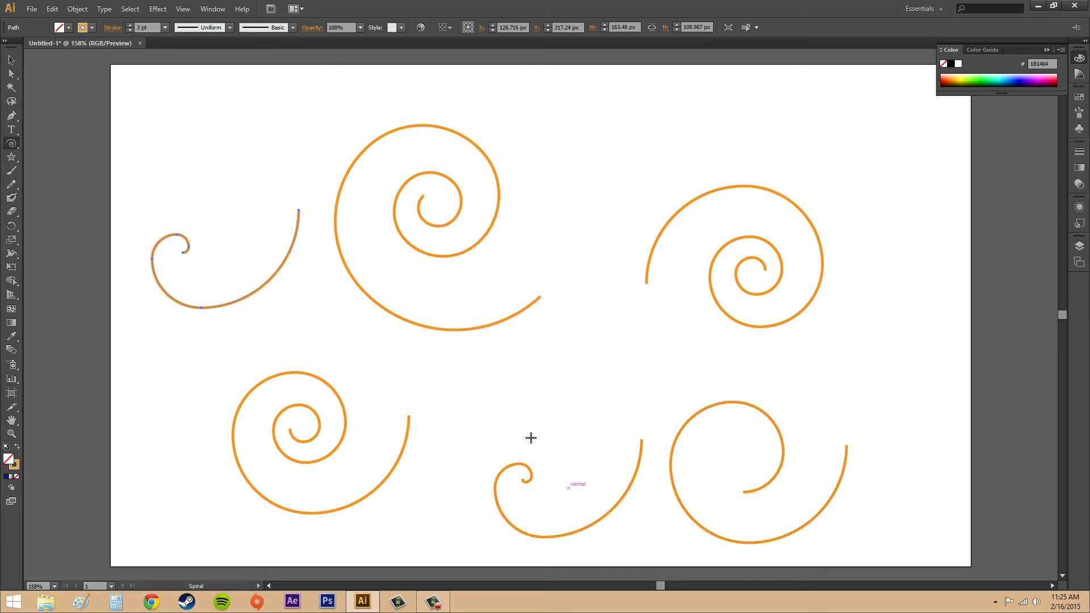
Step: Select the lower-middle and new upper-left spirals in turn to compare them, then clear the selection
{"action": "key", "text": "v"}
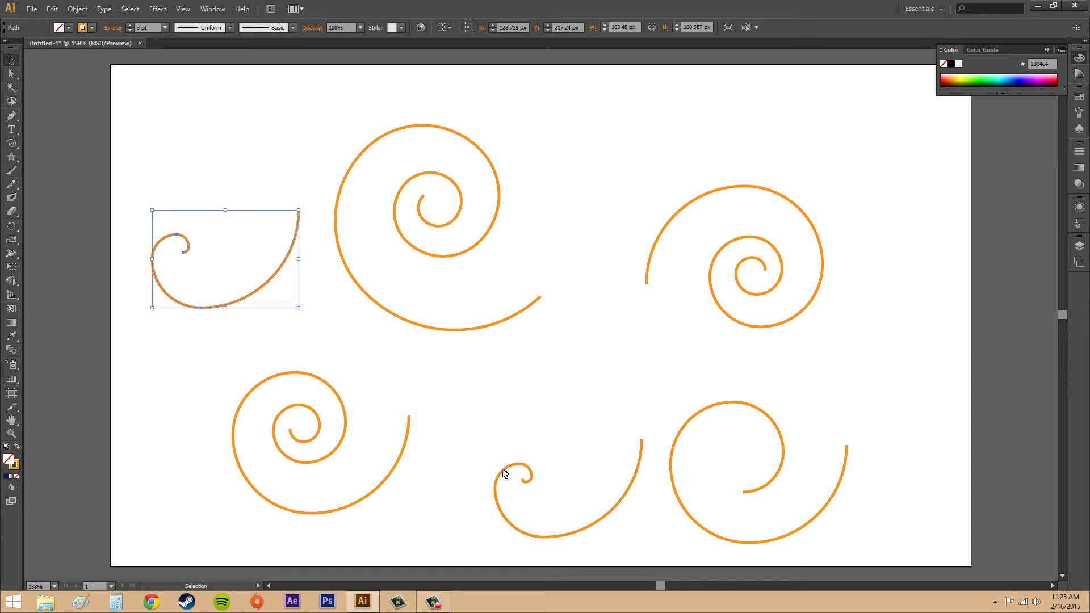
{"action": "left_click", "coordinate": [502, 472]}
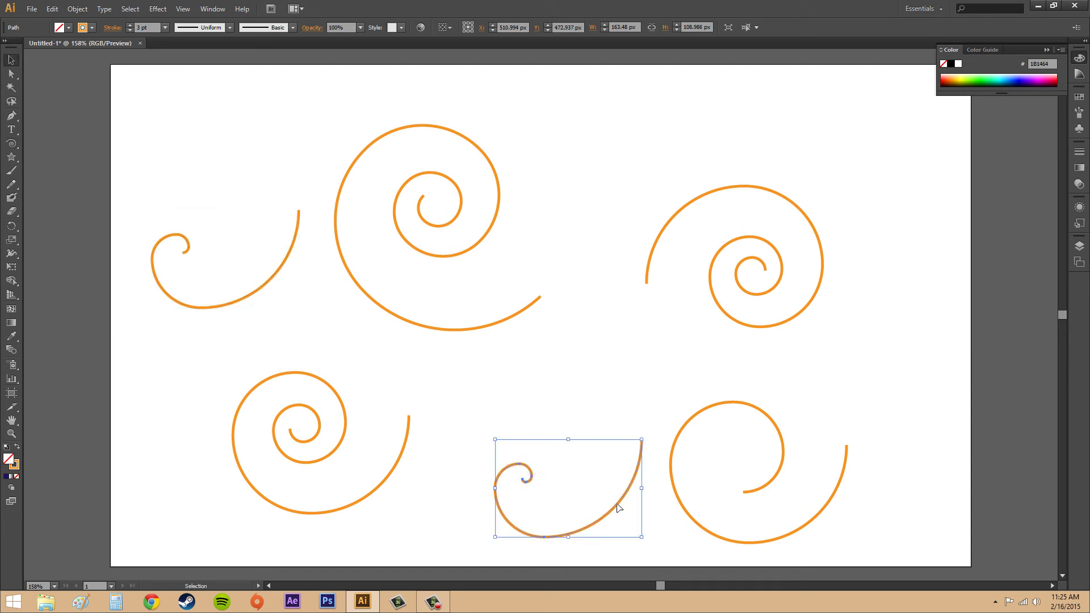
{"action": "left_click", "coordinate": [253, 287]}
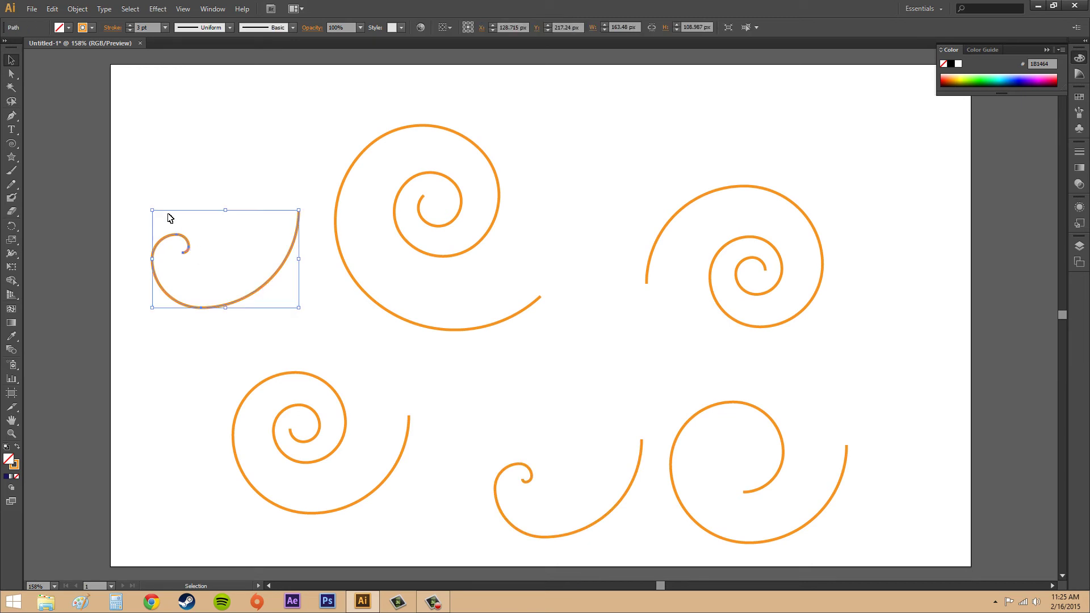
{"action": "left_click", "coordinate": [568, 382]}
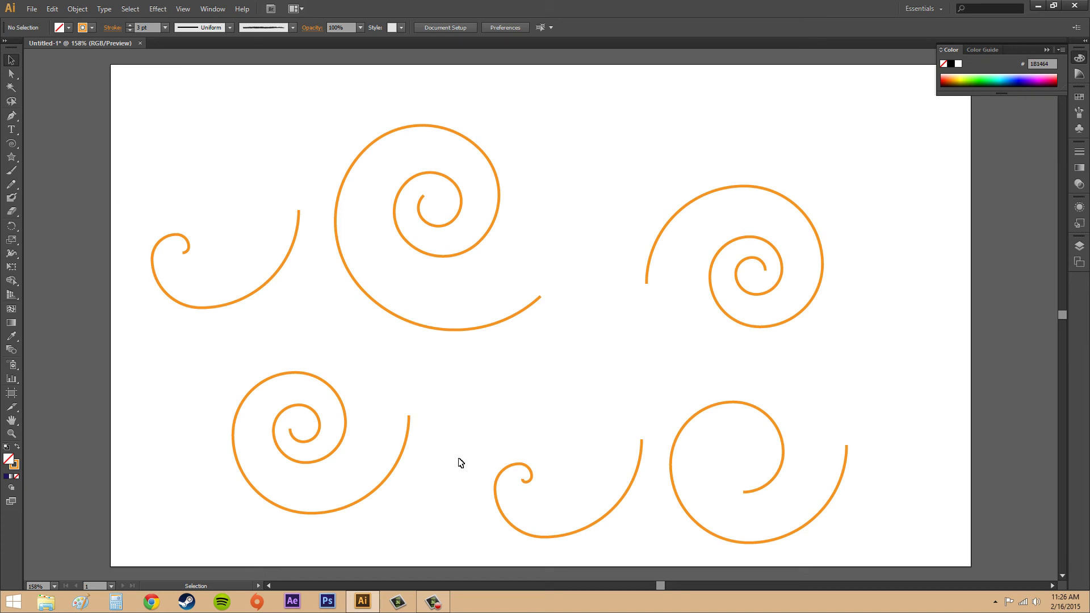
{"action": "left_click", "coordinate": [525, 483]}
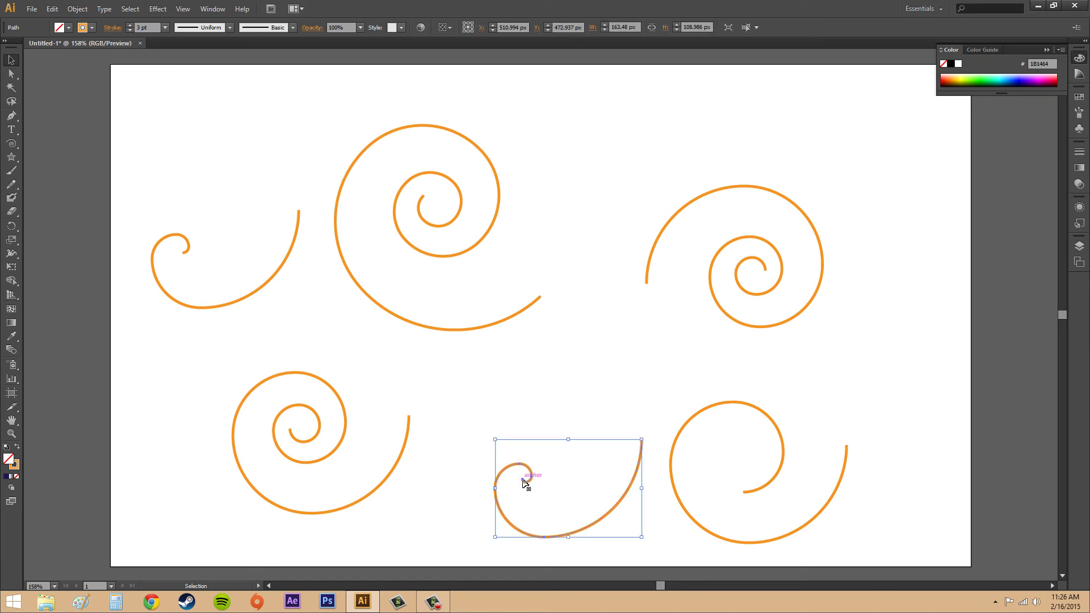
{"action": "left_click", "coordinate": [599, 379]}
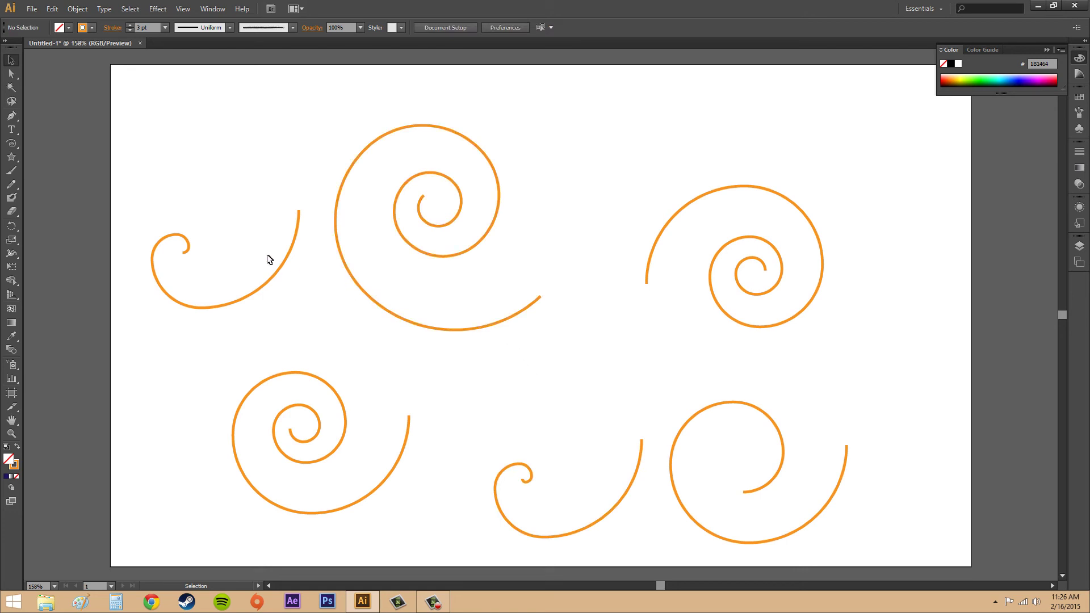
{"action": "left_click", "coordinate": [10, 145]}
Step: Draw a spiral near the top using the opposite winding Style
{"action": "left_click", "coordinate": [596, 151]}
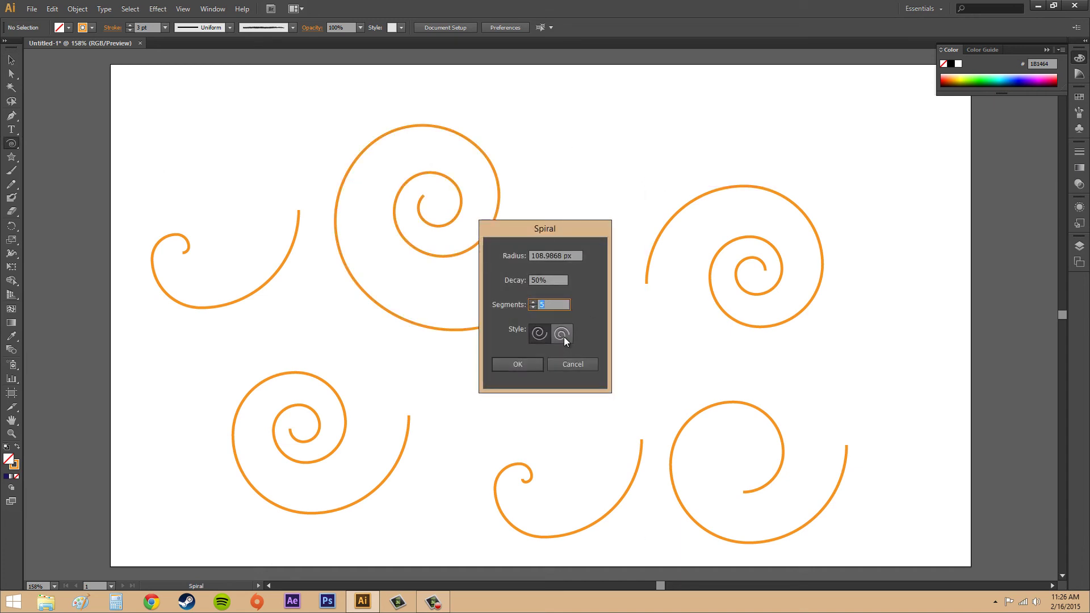
{"action": "left_click", "coordinate": [562, 335]}
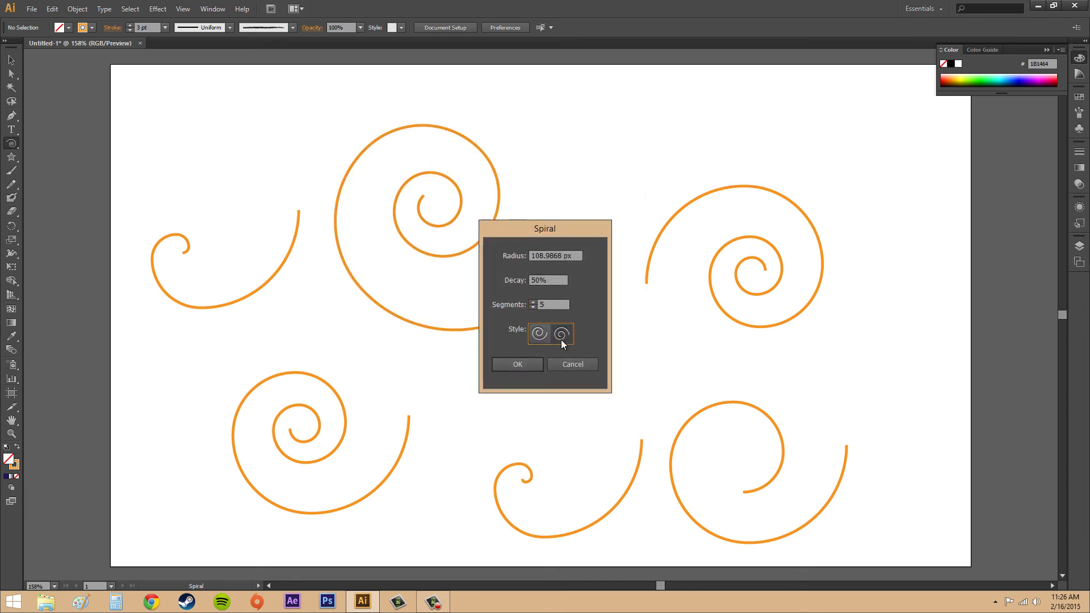
{"action": "left_click", "coordinate": [526, 367]}
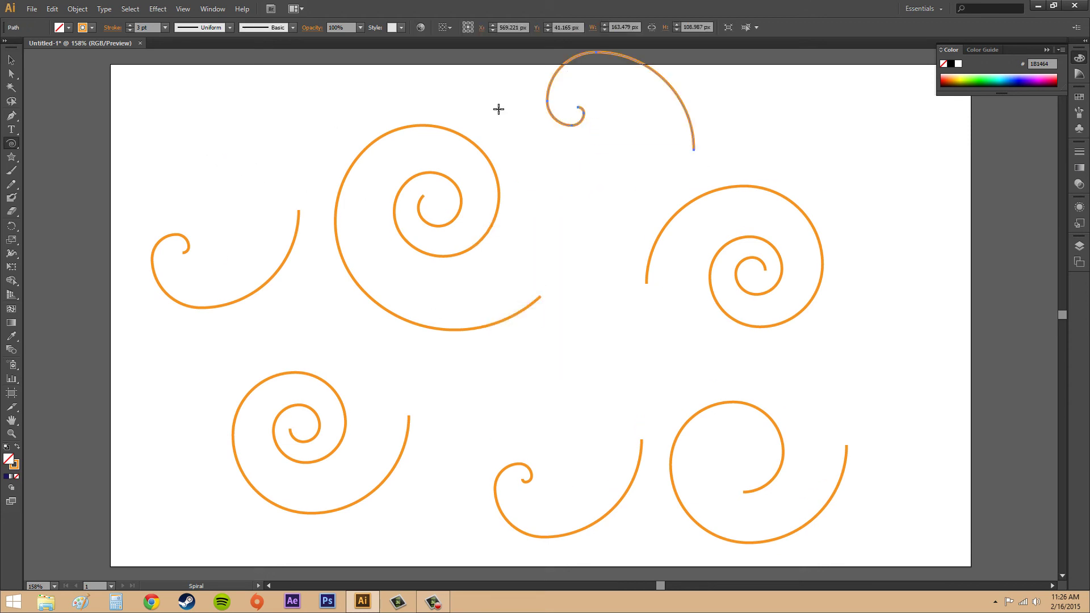
Step: Move the reversed top spiral down so it overlaps the right spiral
{"action": "left_click", "coordinate": [16, 60]}
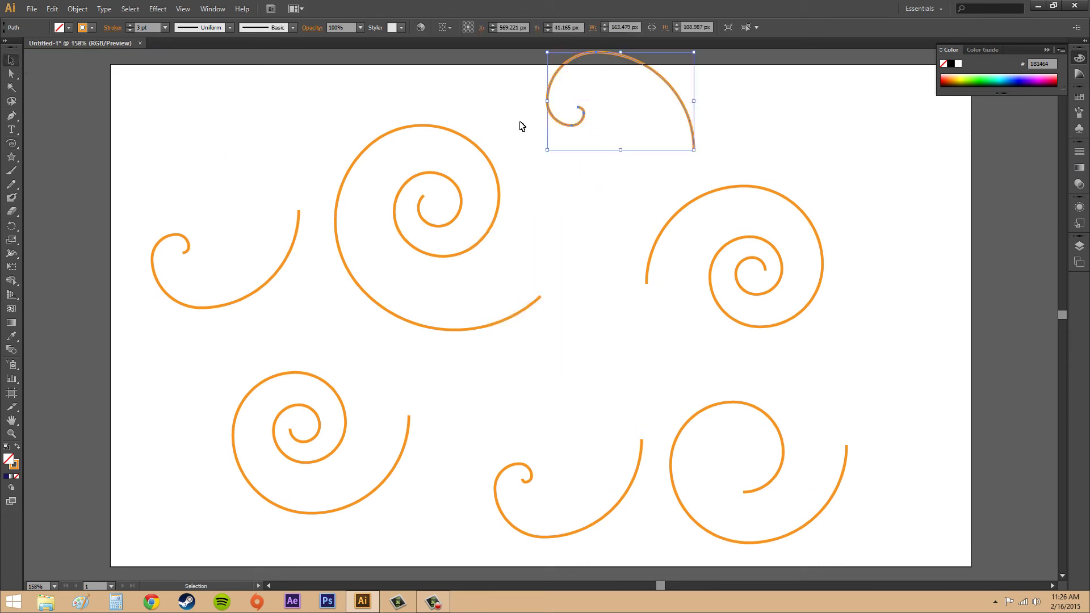
{"action": "left_click", "coordinate": [630, 152]}
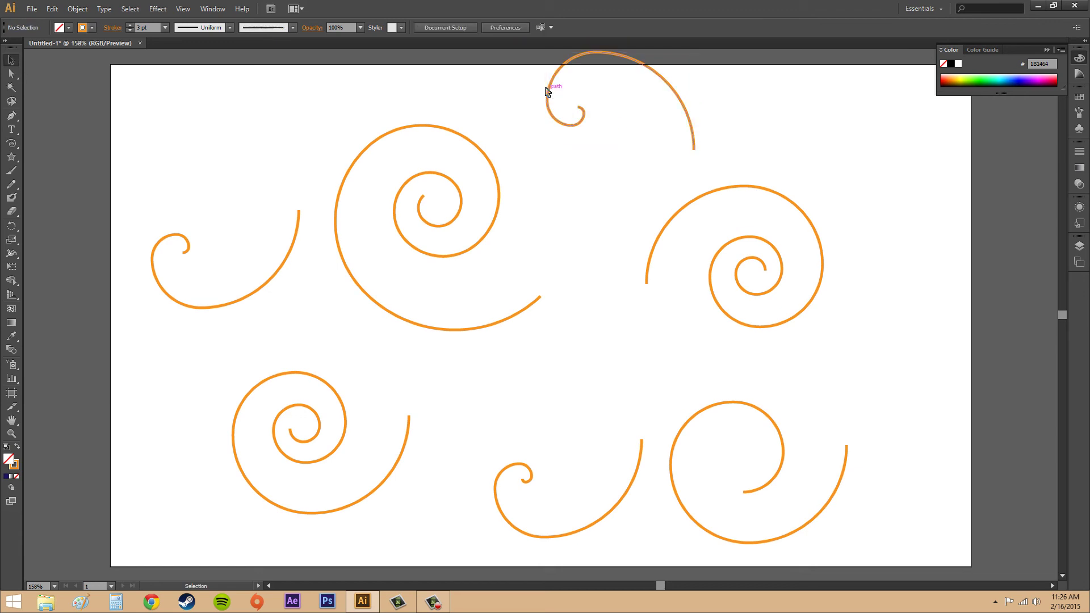
{"action": "left_click_drag", "start_coordinate": [547, 91], "coordinate": [541, 147]}
Step: Move the large upper-left spiral up and right into the cluster
{"action": "left_click", "coordinate": [764, 134]}
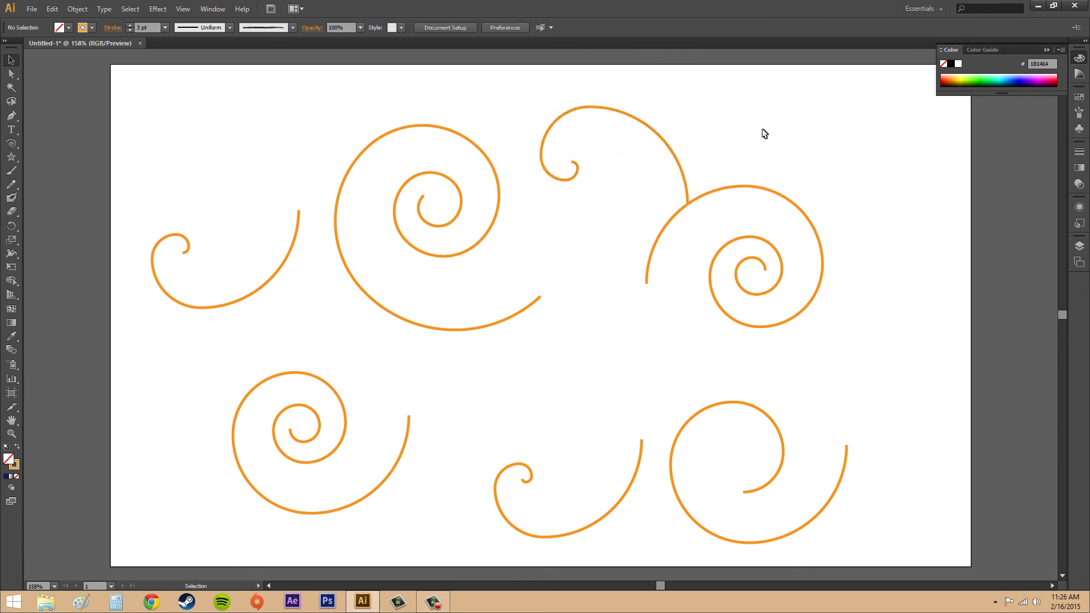
{"action": "left_click", "coordinate": [493, 173]}
{"action": "left_click_drag", "start_coordinate": [492, 173], "coordinate": [642, 139]}
{"action": "left_click", "coordinate": [857, 162]}
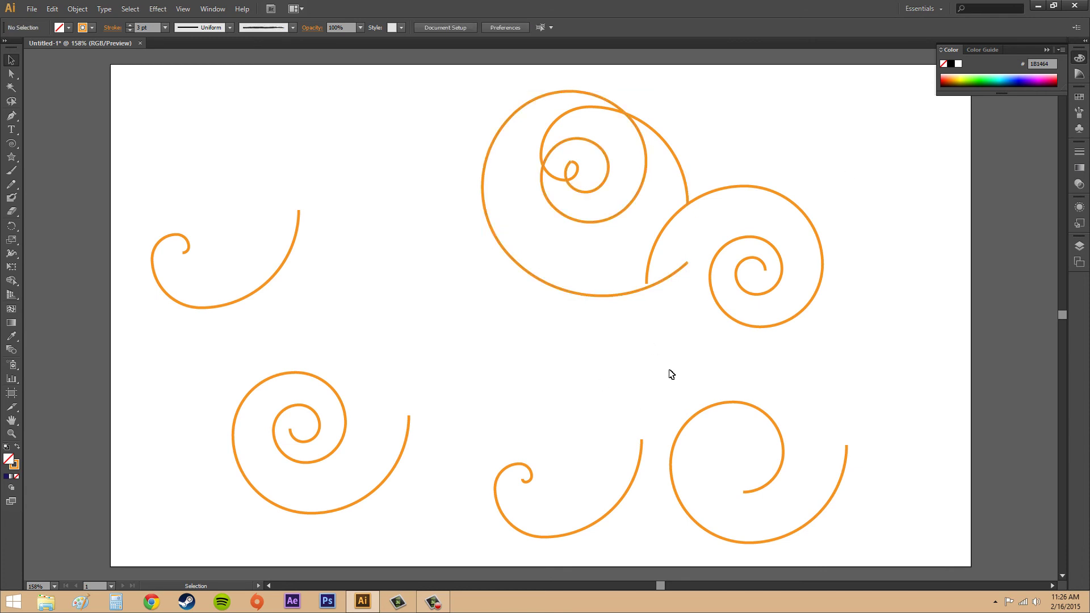
Step: Drag the lower-middle and small left spirals up into the cluster, then deselect
{"action": "left_click_drag", "start_coordinate": [529, 478], "coordinate": [391, 278]}
{"action": "left_click_drag", "start_coordinate": [247, 293], "coordinate": [447, 240]}
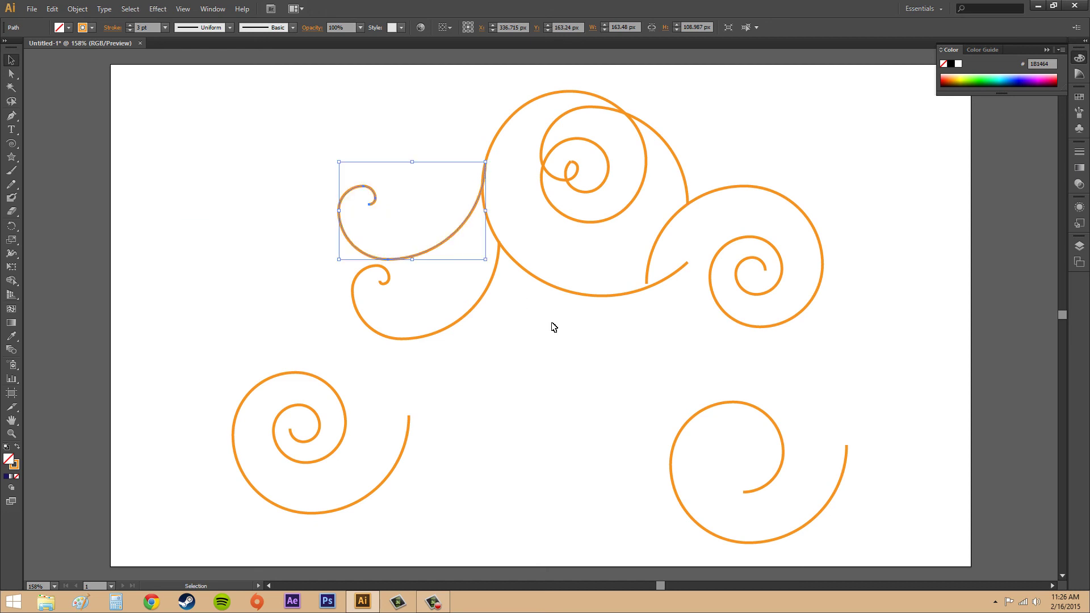
{"action": "left_click", "coordinate": [573, 366]}
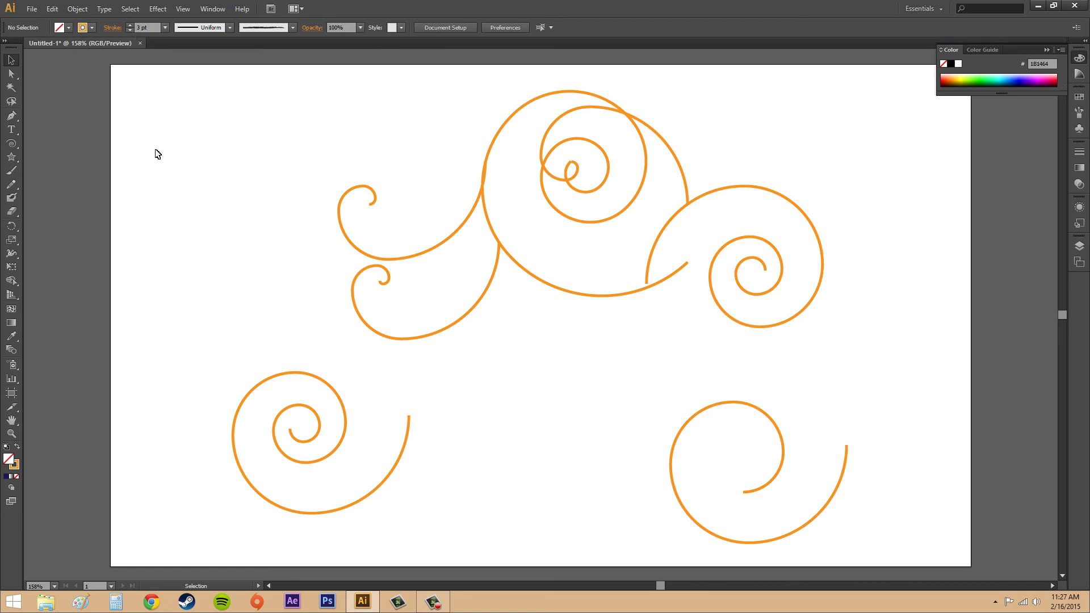
{"action": "left_click", "coordinate": [218, 27]}
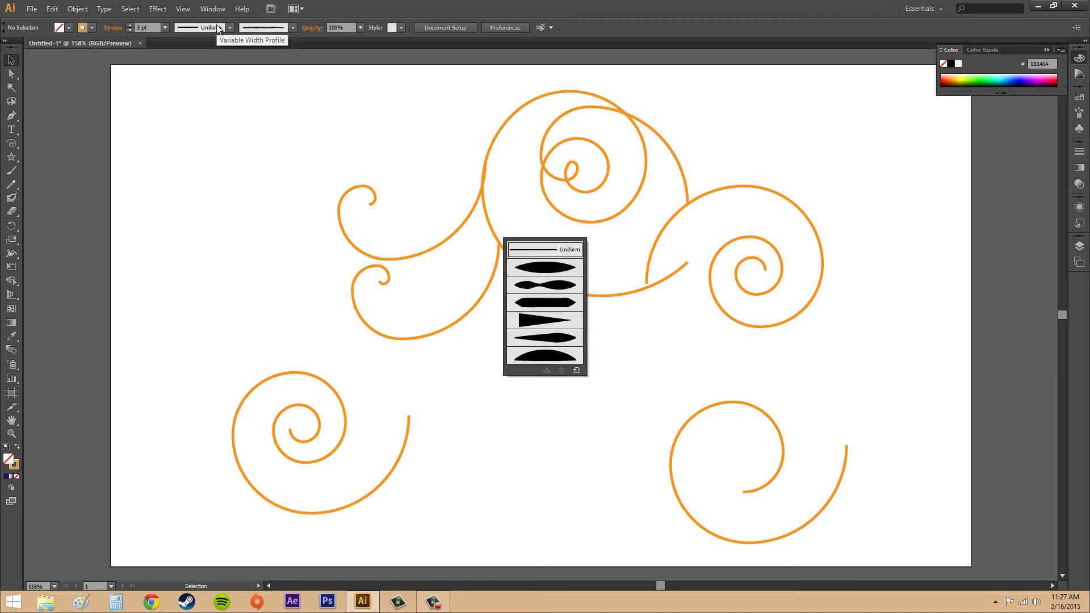
{"action": "left_click", "coordinate": [216, 27]}
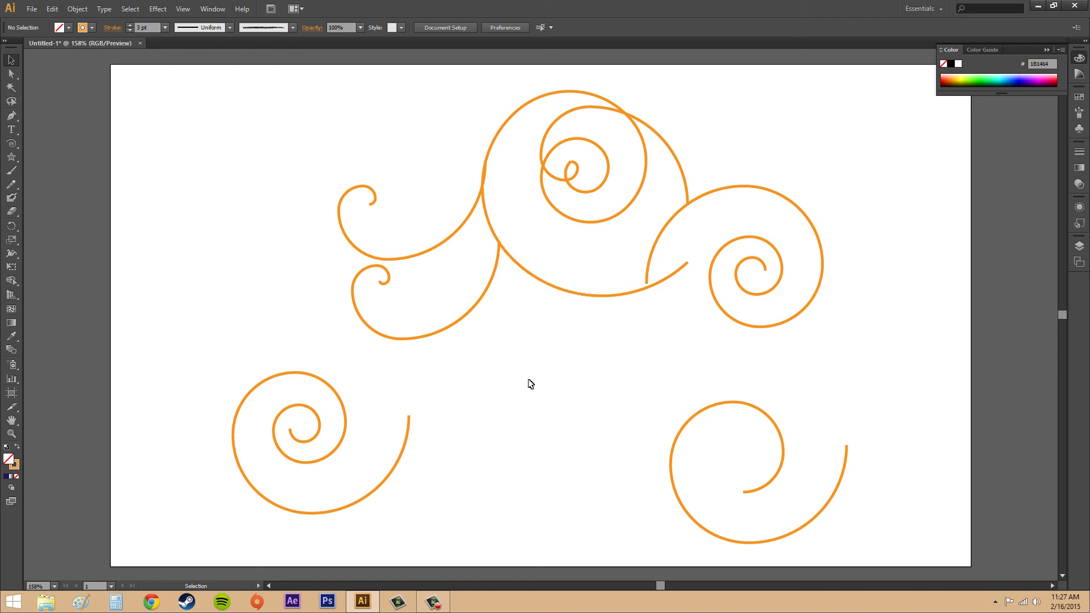